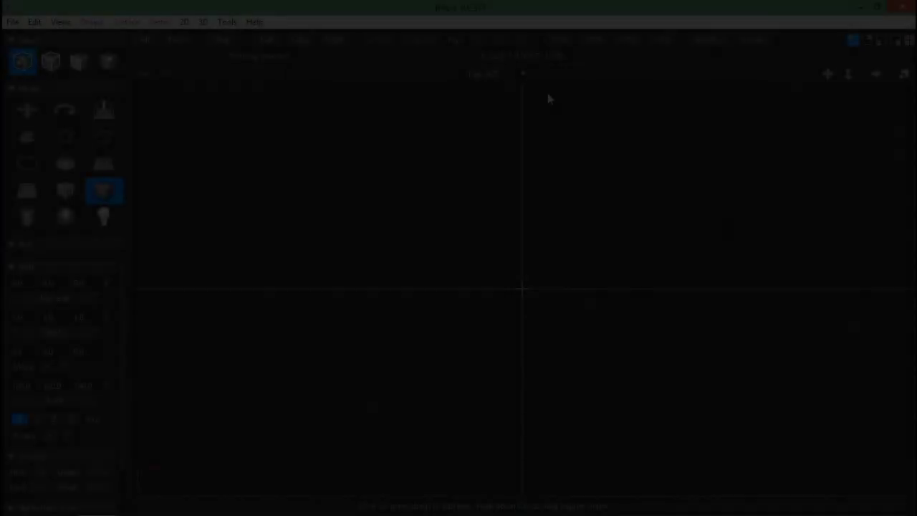
# - Draw a box in Top view, then lower its top edge in Front view to reduce the height to 2.270
pyautogui.click(523, 73)
pyautogui.click(492, 108)
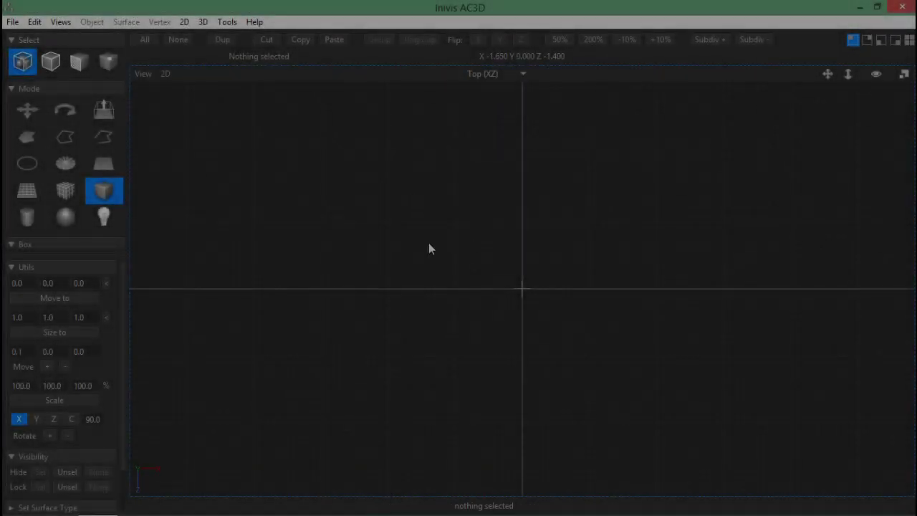
pyautogui.moveTo(411, 194); pyautogui.dragTo(633, 332)
pyautogui.click(516, 237)
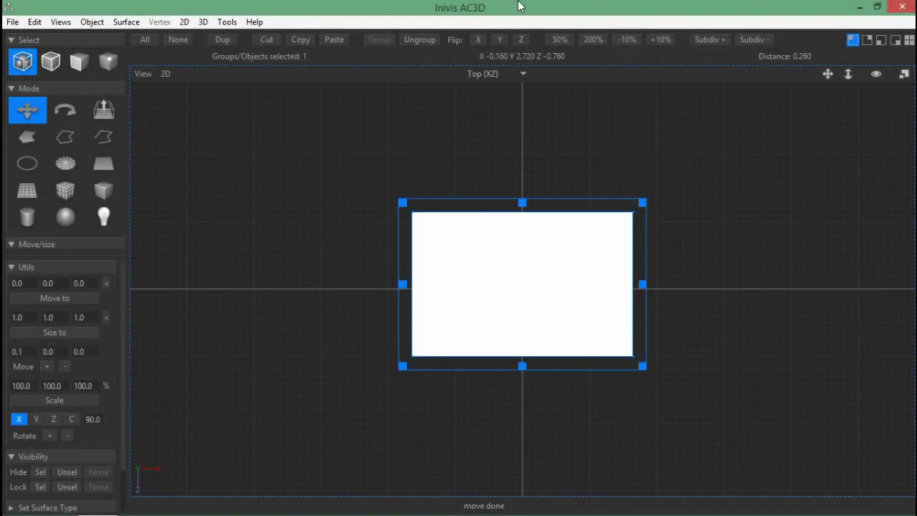
pyautogui.click(523, 73)
pyautogui.click(496, 91)
pyautogui.moveTo(522, 96); pyautogui.dragTo(529, 127)
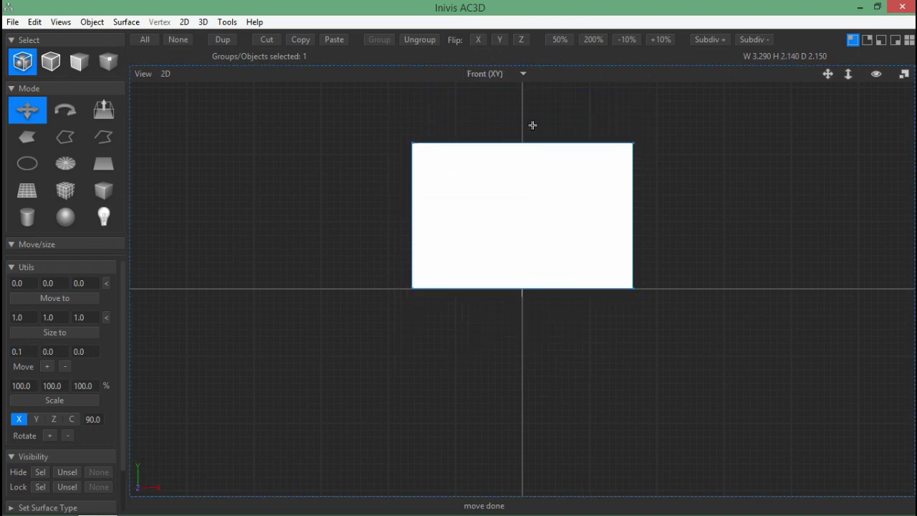
# - Return to the 3D view and open the Load a texture dialog for the box
pyautogui.click(523, 73)
pyautogui.click(495, 150)
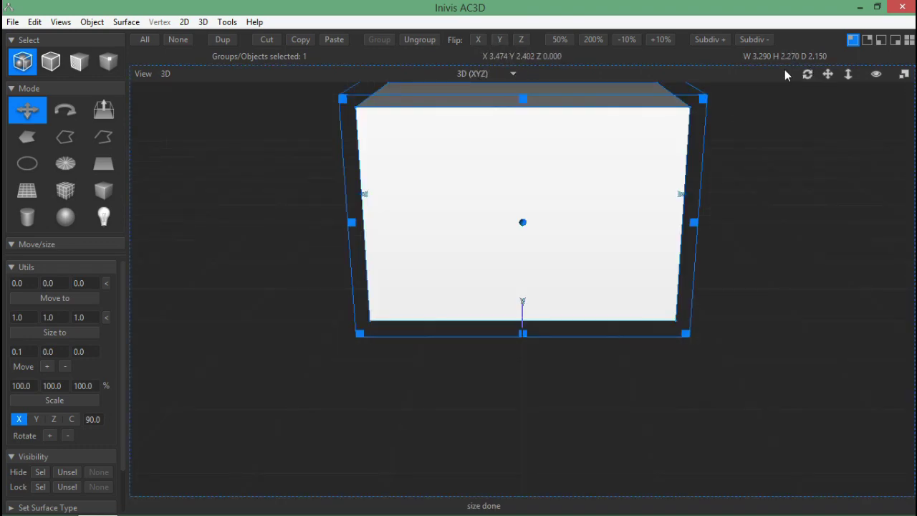
pyautogui.moveTo(808, 73)
pyautogui.mouseDown()
pyautogui.moveTo(728, 72)
pyautogui.moveTo(851, 63)
pyautogui.moveTo(763, 179)
pyautogui.mouseUp()
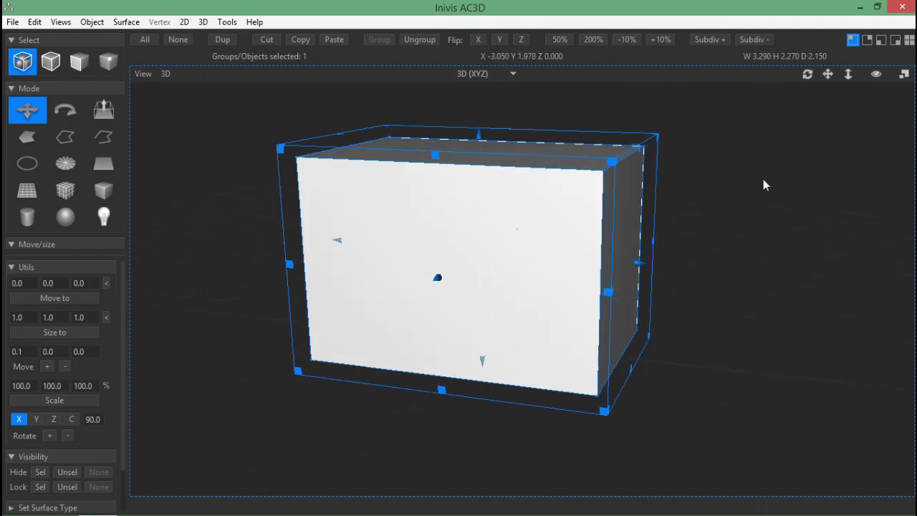
pyautogui.click(92, 22)
pyautogui.click(269, 62)
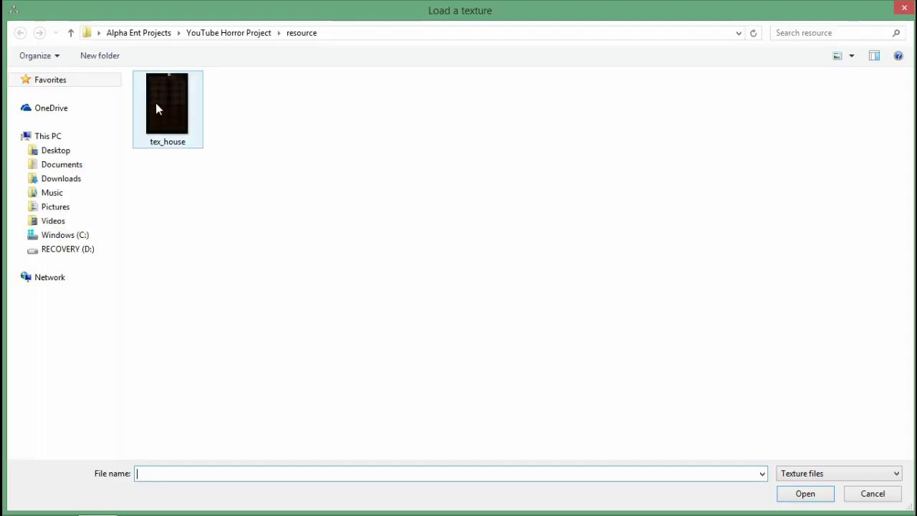
# - Load texture.png onto the box
pyautogui.click(156, 102)
pyautogui.click(56, 150)
pyautogui.click(323, 108)
pyautogui.click(807, 496)
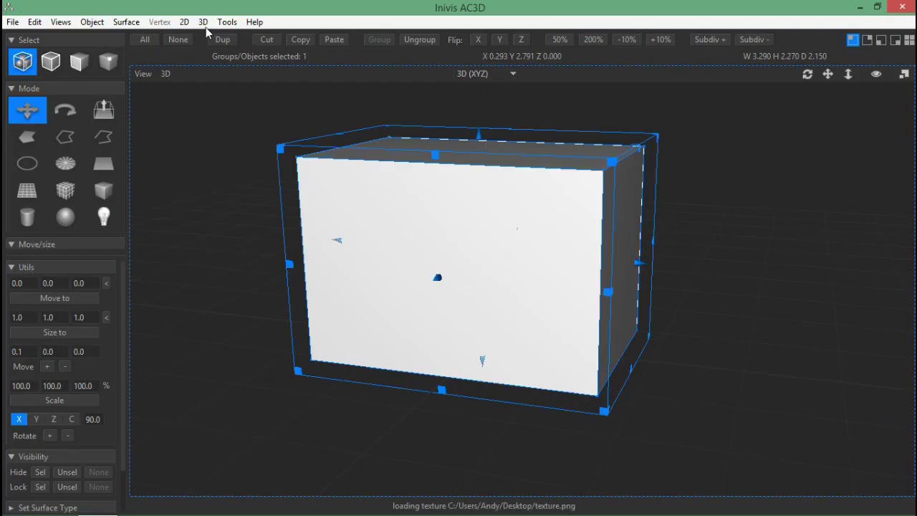
# - Select the front face and shrink its texture mapping vertically onto the wood area
pyautogui.click(79, 61)
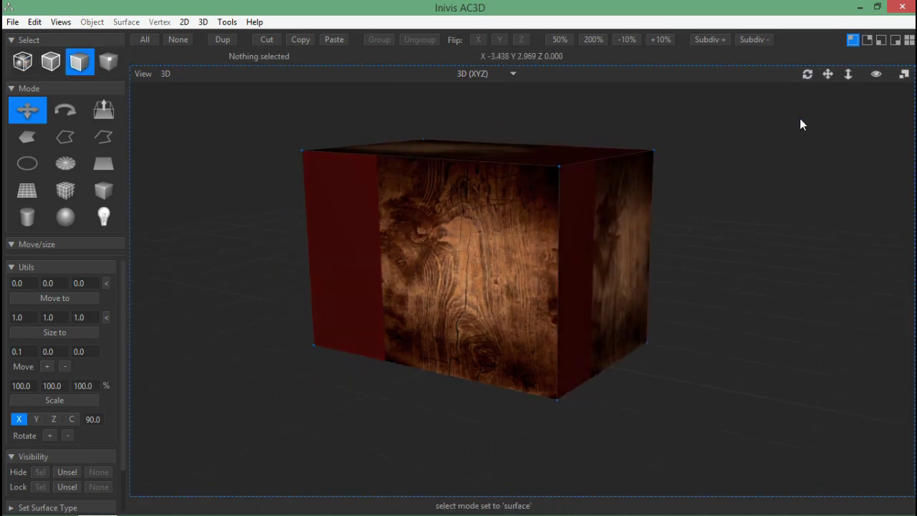
pyautogui.click(430, 273)
pyautogui.moveTo(807, 74); pyautogui.dragTo(363, 92)
pyautogui.click(227, 22)
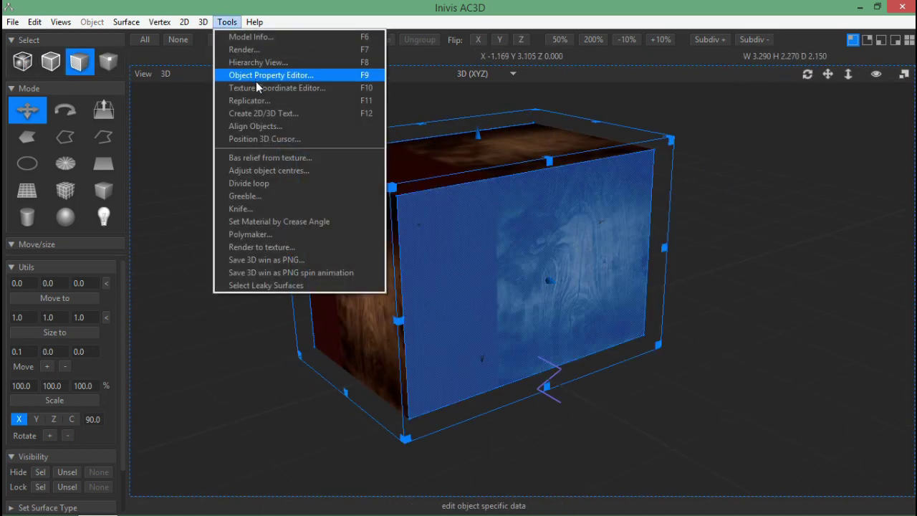
pyautogui.click(256, 86)
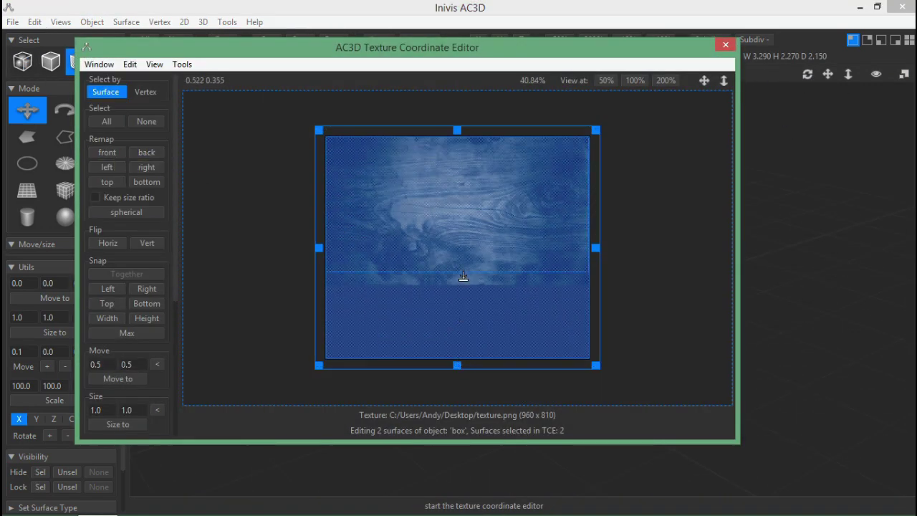
pyautogui.moveTo(464, 277); pyautogui.dragTo(471, 115)
pyautogui.click(728, 44)
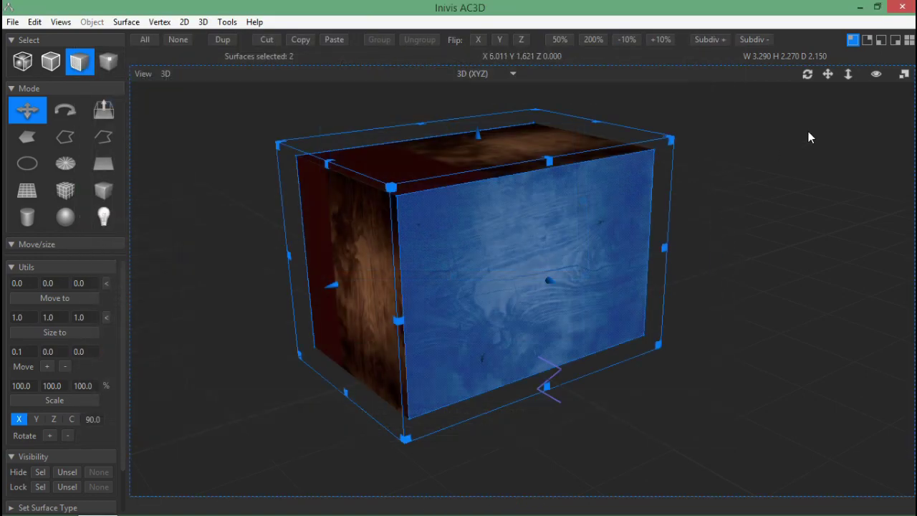
# - Turn to the box's other side and recheck the face mapping in the Texture Coordinate Editor
pyautogui.moveTo(805, 77); pyautogui.dragTo(753, 154)
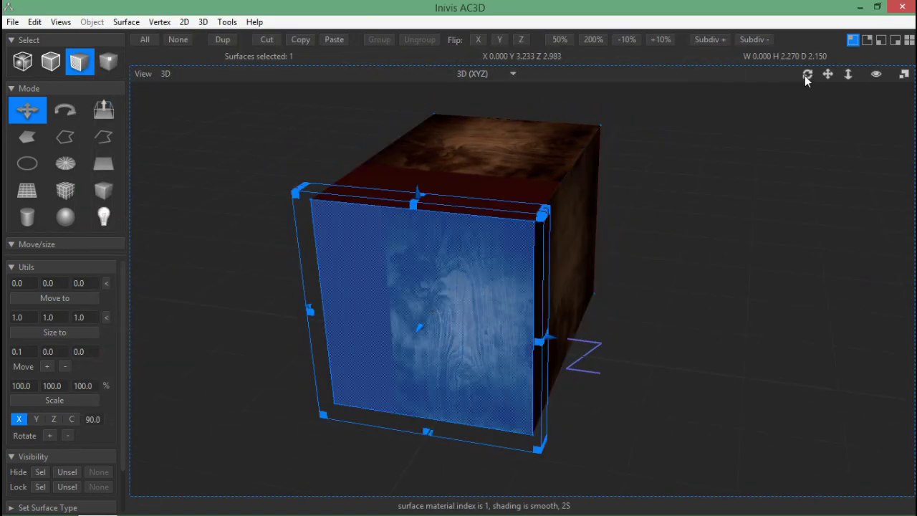
pyautogui.moveTo(805, 76); pyautogui.dragTo(570, 278)
pyautogui.click(227, 21)
pyautogui.click(253, 86)
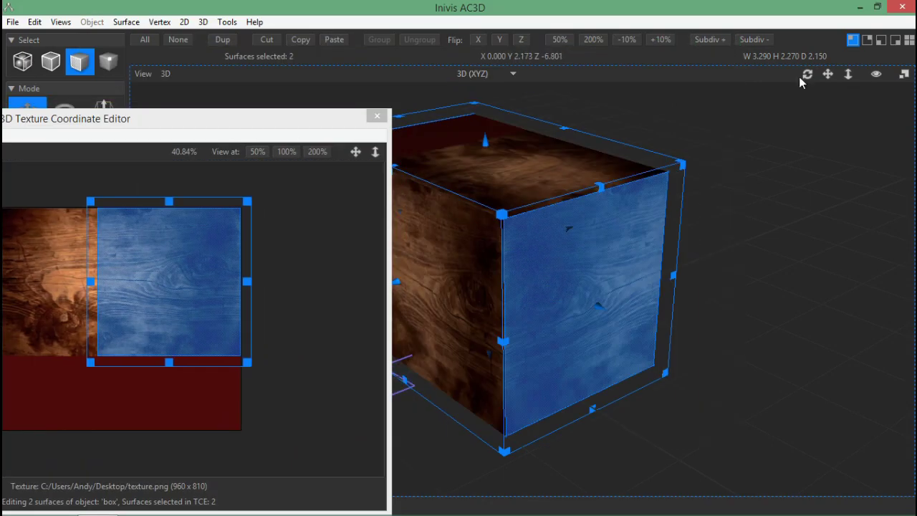
pyautogui.moveTo(799, 77)
pyautogui.mouseDown()
pyautogui.moveTo(869, 83)
pyautogui.moveTo(247, 86)
pyautogui.mouseUp()
pyautogui.click(377, 116)
pyautogui.moveTo(807, 74)
pyautogui.mouseDown()
pyautogui.moveTo(783, 37)
pyautogui.moveTo(791, 102)
pyautogui.moveTo(817, 76)
pyautogui.moveTo(431, 354)
pyautogui.moveTo(228, 23)
pyautogui.mouseUp()
pyautogui.click(876, 74)
# - Review the front and back face mapping again, then turn the box to face straight on
pyautogui.click(228, 21)
pyautogui.click(266, 104)
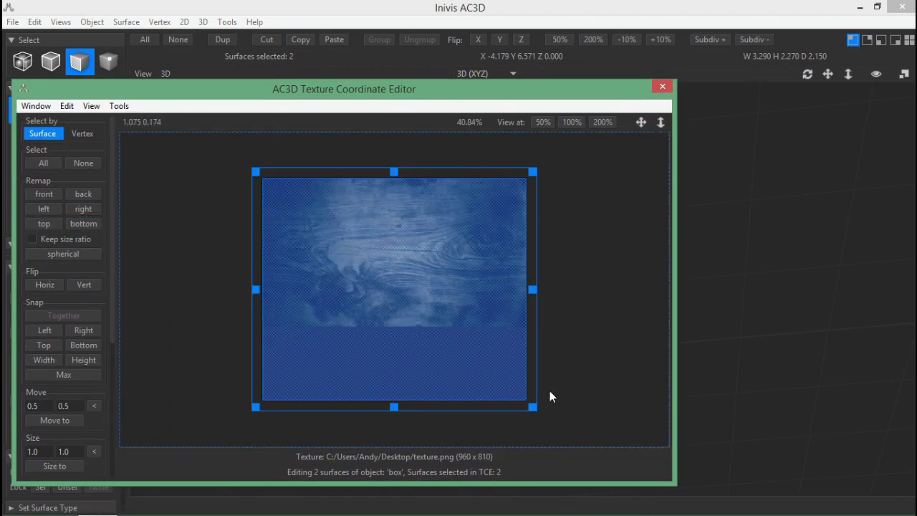
pyautogui.moveTo(430, 89); pyautogui.dragTo(446, 279)
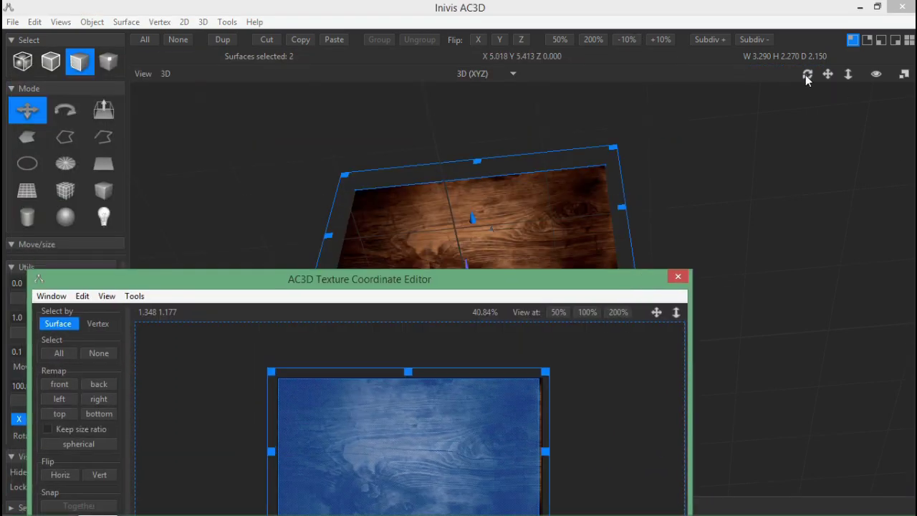
pyautogui.moveTo(806, 75); pyautogui.dragTo(793, 127)
pyautogui.click(874, 74)
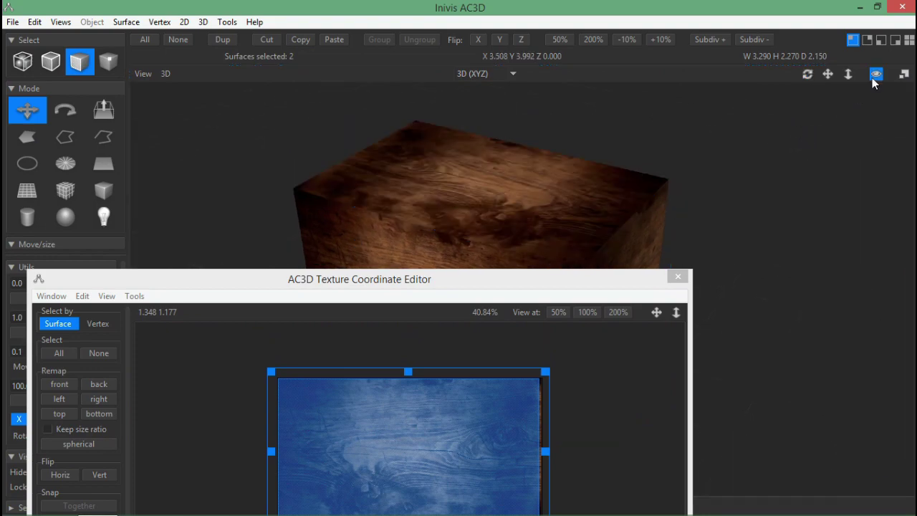
pyautogui.click(678, 276)
pyautogui.moveTo(808, 75)
pyautogui.mouseDown()
pyautogui.moveTo(742, 74)
pyautogui.moveTo(620, 44)
pyautogui.moveTo(796, 109)
pyautogui.mouseUp()
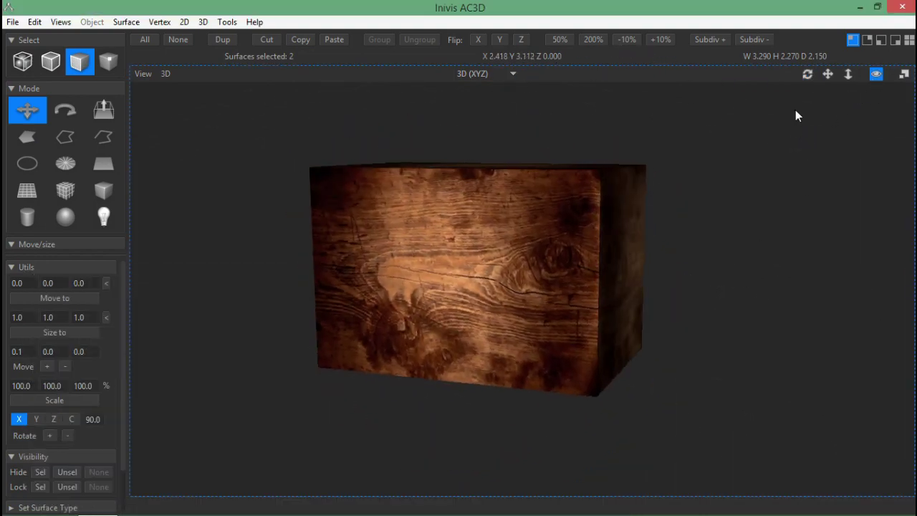
pyautogui.moveTo(808, 75); pyautogui.dragTo(472, 77)
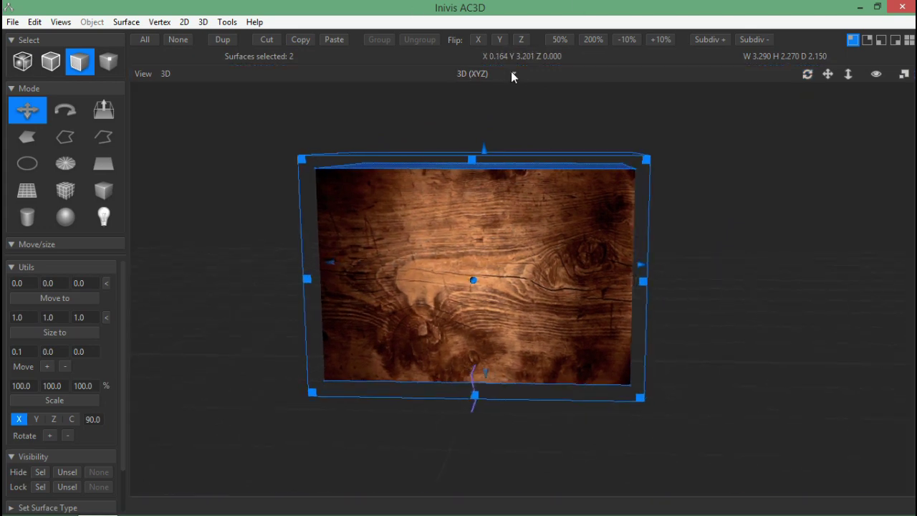
# - Make the wooden box slightly shorter in Front view and clear the selection
pyautogui.click(512, 74)
pyautogui.click(487, 85)
pyautogui.moveTo(574, 302); pyautogui.dragTo(569, 290)
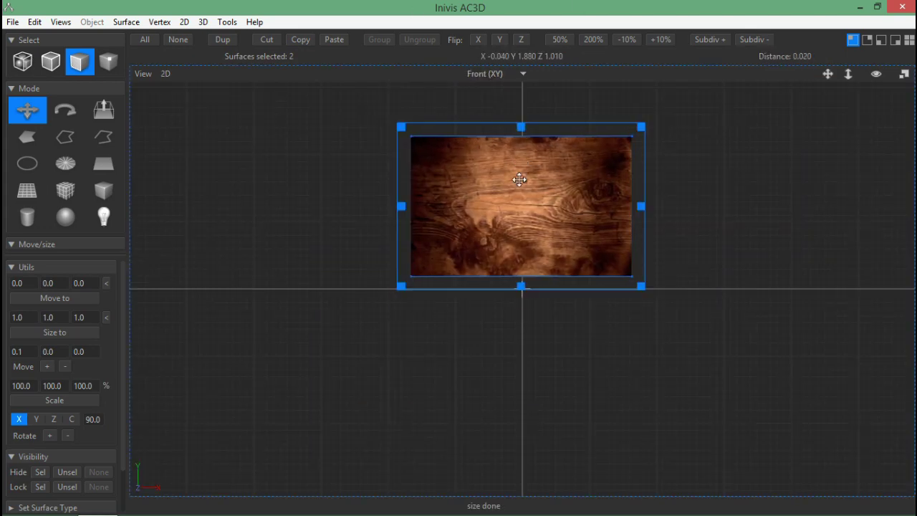
pyautogui.click(287, 96)
# - Draw a new flat box in Top view and move it to the wooden box's front
pyautogui.click(521, 74)
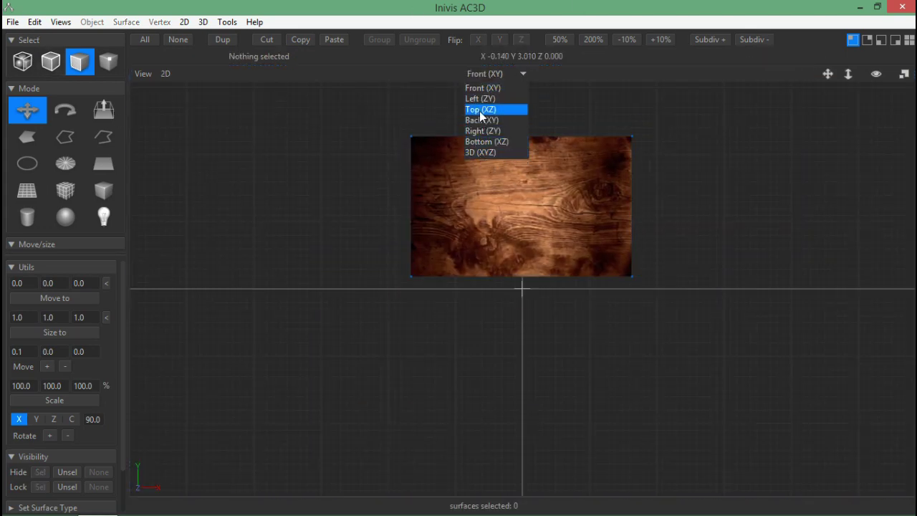
pyautogui.click(479, 111)
pyautogui.moveTo(222, 350); pyautogui.dragTo(367, 351)
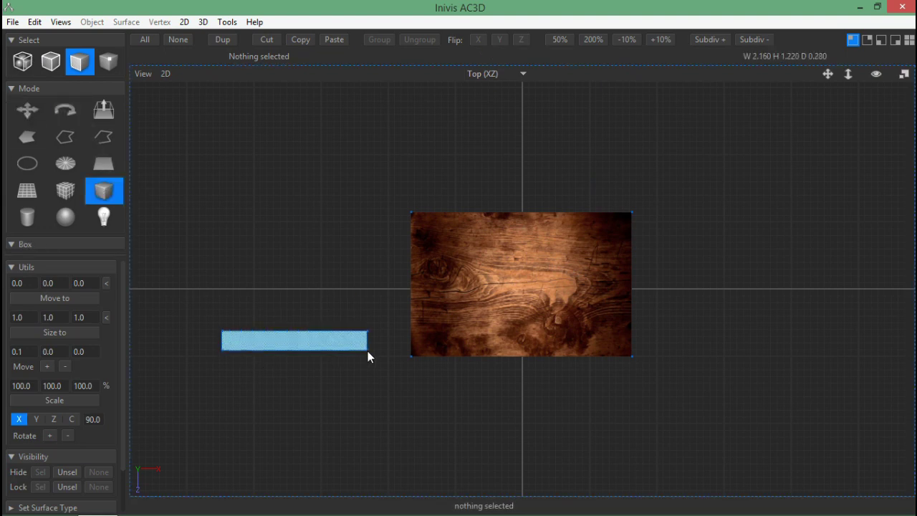
pyautogui.moveTo(327, 325); pyautogui.dragTo(510, 354)
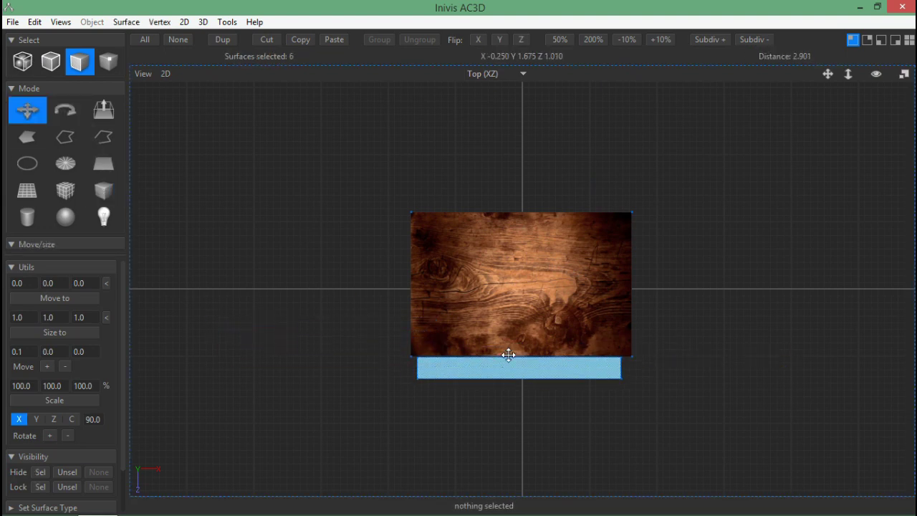
# - Thin the new box to 0.875 high, raise it to the wood's top, and set it against the front
pyautogui.click(523, 73)
pyautogui.click(487, 87)
pyautogui.moveTo(521, 300); pyautogui.dragTo(521, 229)
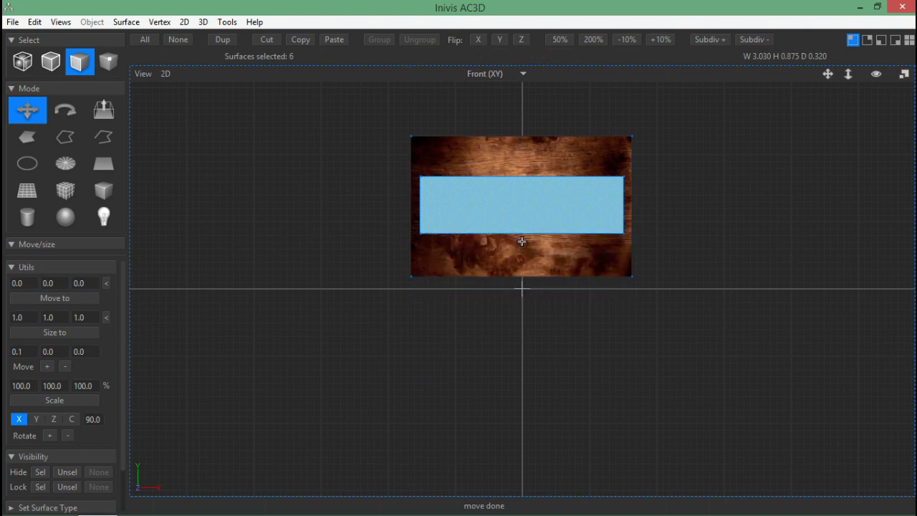
pyautogui.moveTo(520, 197); pyautogui.dragTo(521, 162)
pyautogui.click(487, 98)
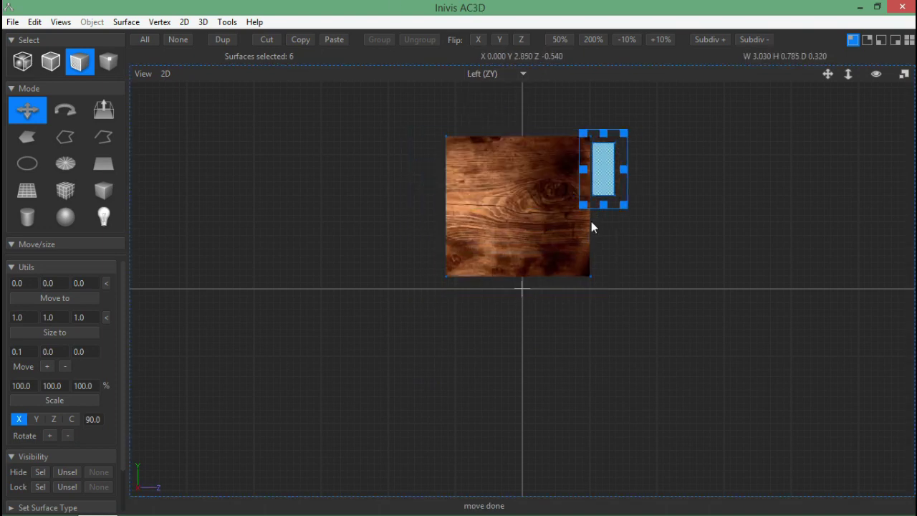
pyautogui.moveTo(597, 166); pyautogui.dragTo(590, 160)
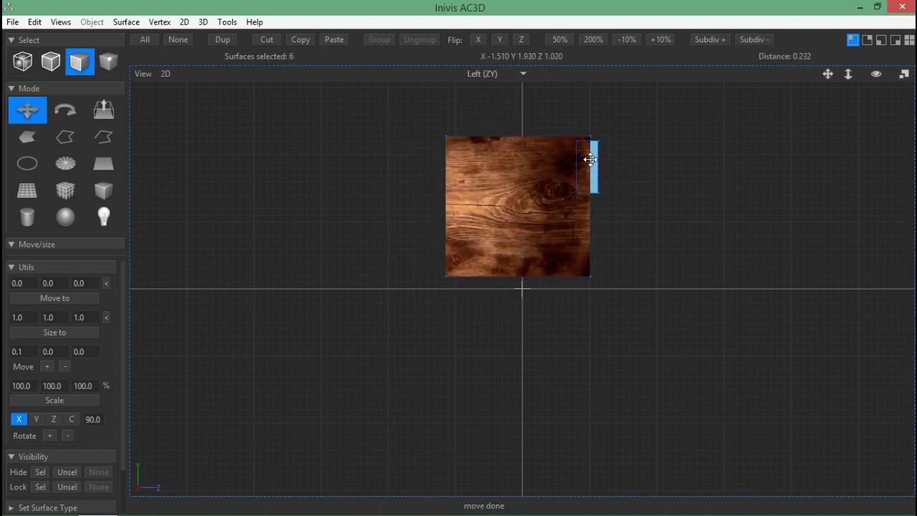
# - Hide the wooden box and return to the 3D view
pyautogui.click(515, 201)
pyautogui.click(39, 471)
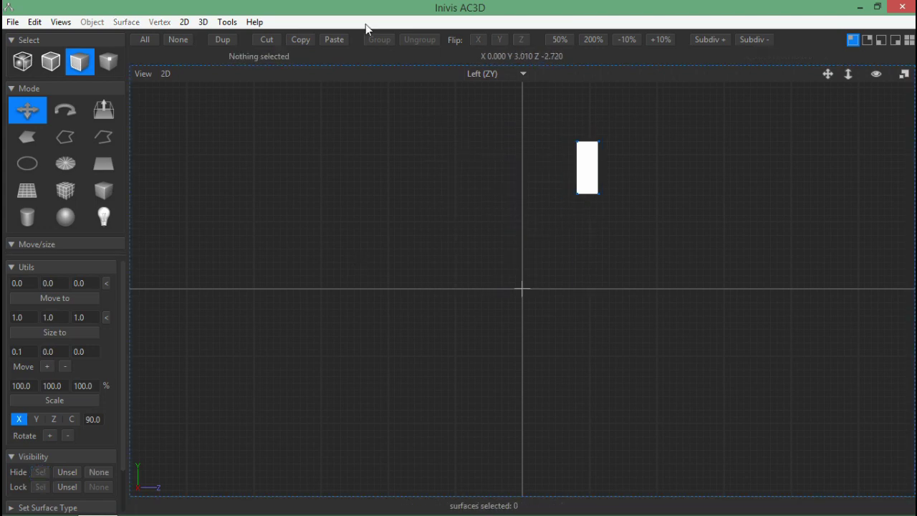
pyautogui.click(482, 152)
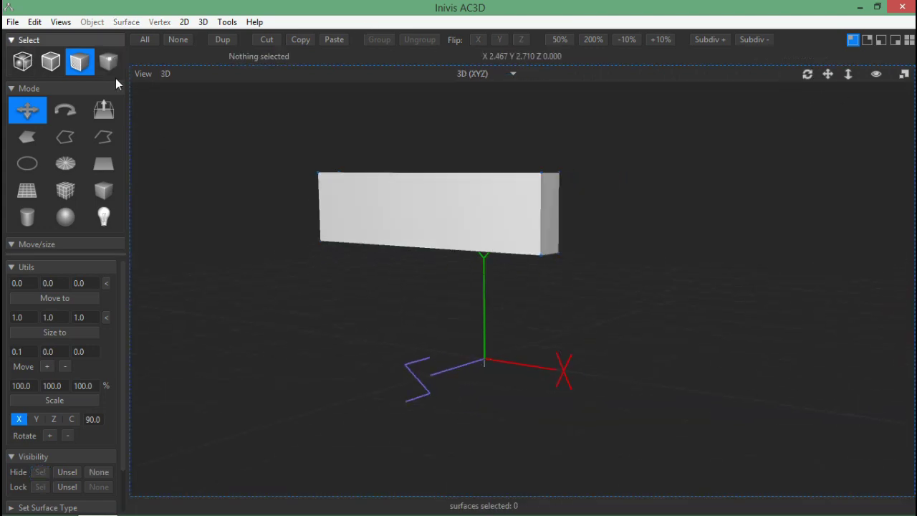
# - Select the whole thin box and apply the texture.png wood texture to it
pyautogui.click(23, 62)
pyautogui.hotkey('ctrl', 'a')
pyautogui.click(92, 22)
pyautogui.click(300, 63)
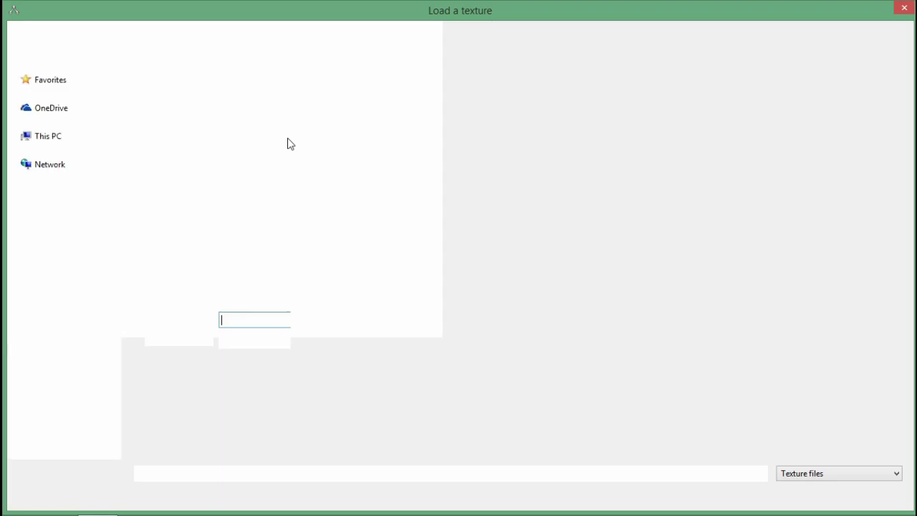
pyautogui.click(818, 498)
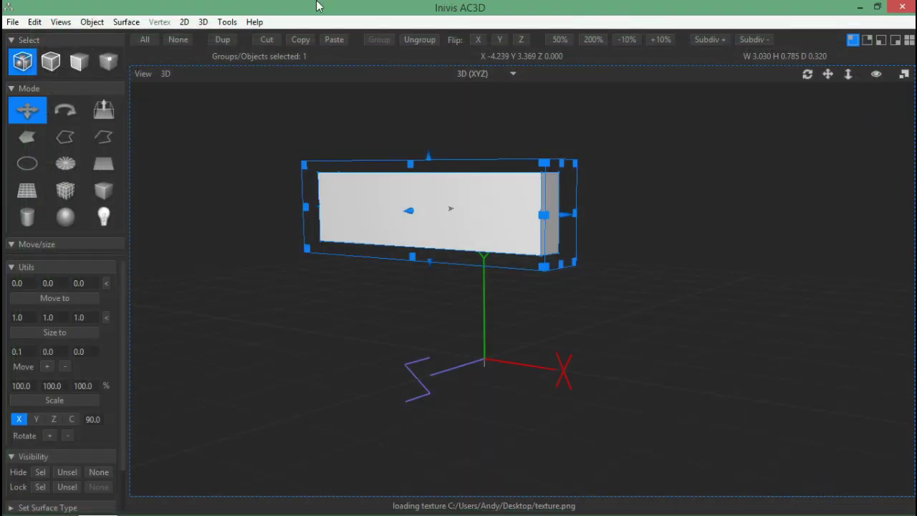
pyautogui.click(227, 22)
pyautogui.click(257, 86)
pyautogui.click(794, 98)
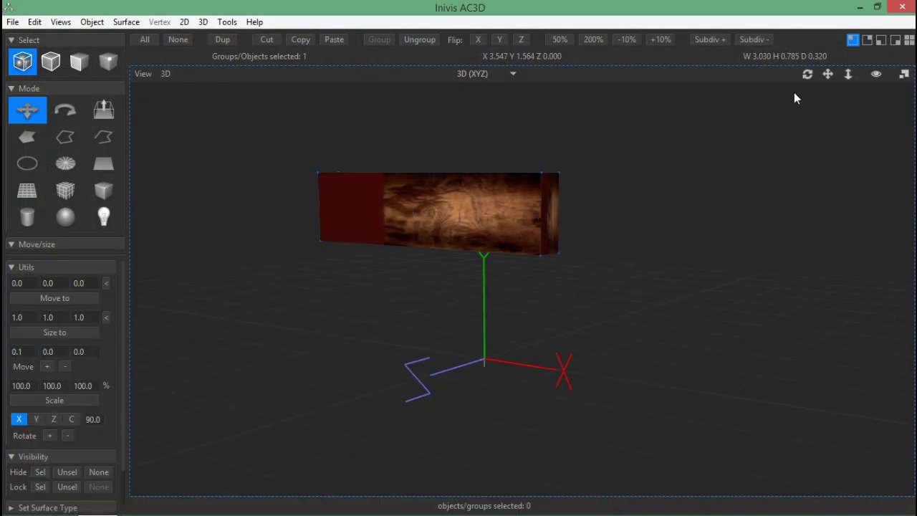
# - Shrink the front and back faces' mapping and move it onto the wood grain
pyautogui.click(78, 63)
pyautogui.moveTo(808, 74); pyautogui.dragTo(420, 237)
pyautogui.click(420, 237)
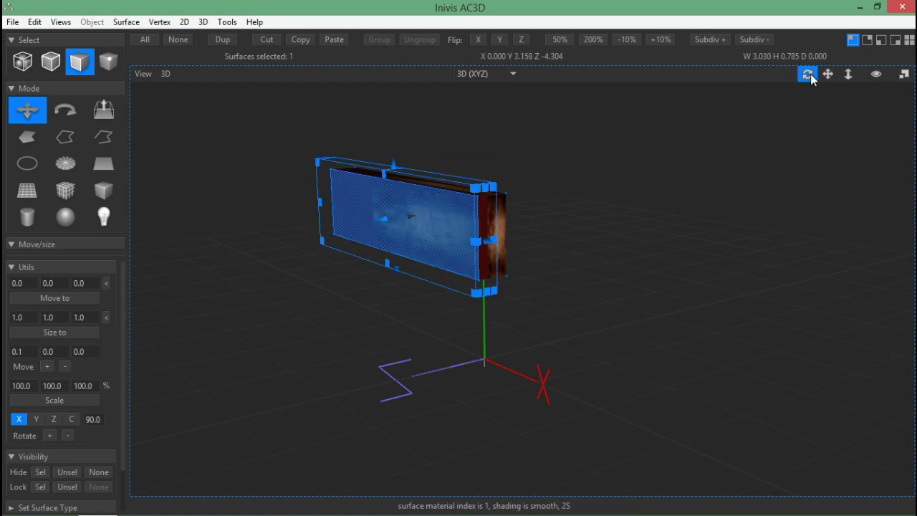
pyautogui.moveTo(808, 74); pyautogui.dragTo(292, 207)
pyautogui.keyDown('shift'); pyautogui.click(381, 206); pyautogui.keyUp('shift')
pyautogui.click(227, 21)
pyautogui.click(266, 93)
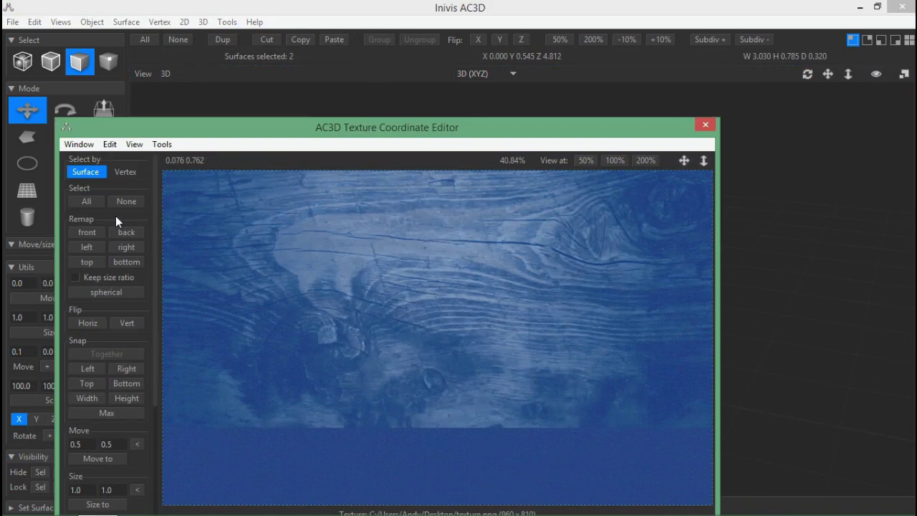
pyautogui.scroll(-3, 528, 356)
pyautogui.moveTo(517, 383); pyautogui.dragTo(448, 267)
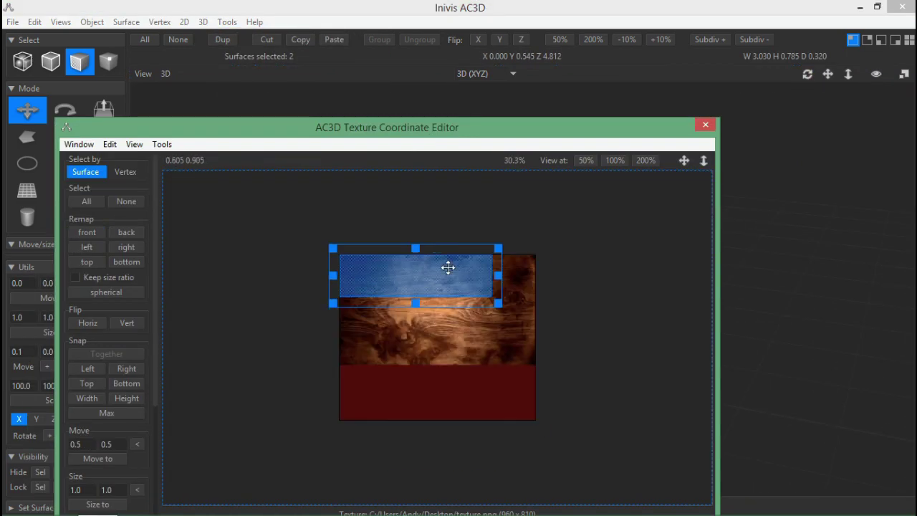
pyautogui.moveTo(465, 299); pyautogui.dragTo(473, 328)
pyautogui.click(705, 125)
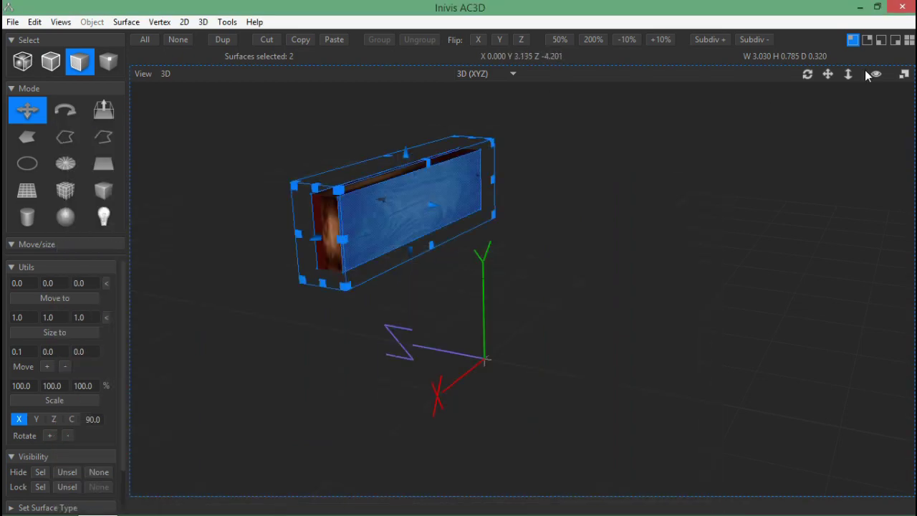
# - Remap the end faces to a narrow wood strip near the texture's right edge
pyautogui.moveTo(865, 69)
pyautogui.mouseDown()
pyautogui.moveTo(873, 79)
pyautogui.moveTo(835, 88)
pyautogui.moveTo(788, 76)
pyautogui.moveTo(618, 253)
pyautogui.mouseUp()
pyautogui.moveTo(877, 74)
pyautogui.mouseDown()
pyautogui.moveTo(497, 249)
pyautogui.moveTo(505, 196)
pyautogui.mouseUp()
pyautogui.click(226, 22)
pyautogui.click(251, 89)
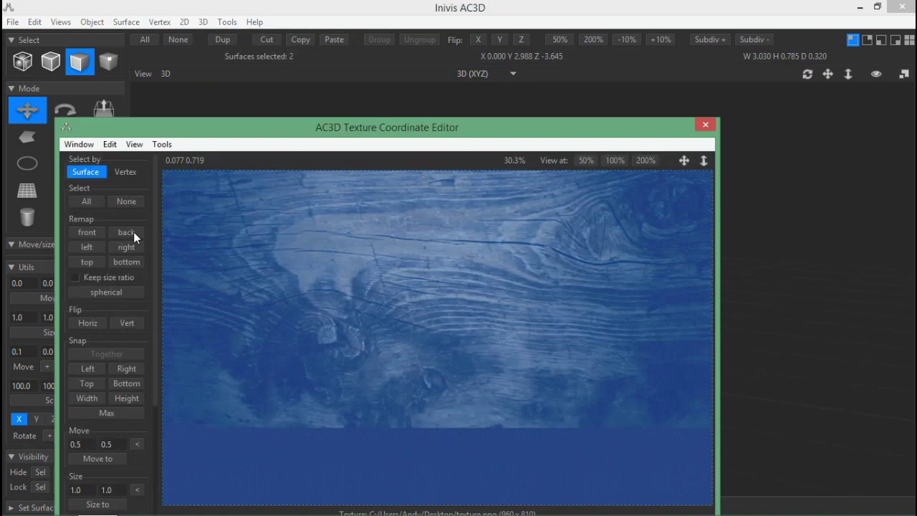
pyautogui.moveTo(365, 306); pyautogui.dragTo(367, 310)
pyautogui.moveTo(351, 279); pyautogui.dragTo(511, 293)
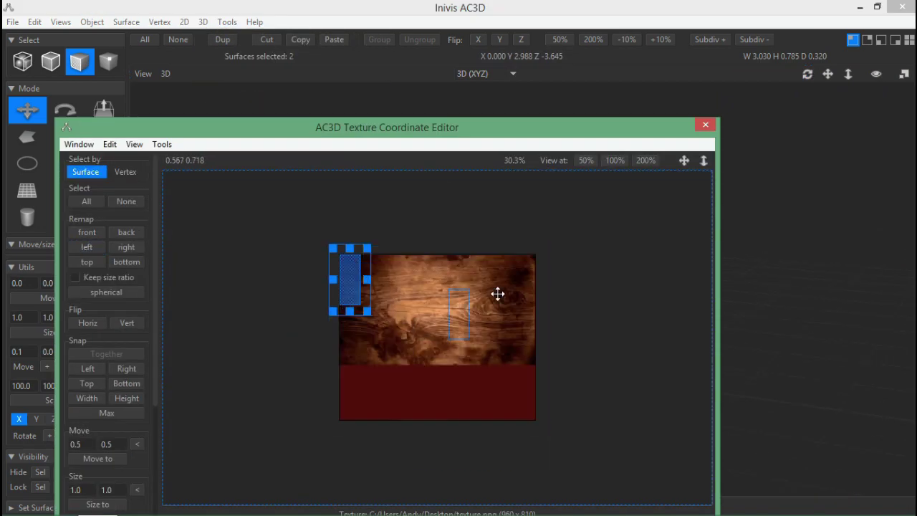
pyautogui.moveTo(544, 128); pyautogui.dragTo(559, 308)
pyautogui.moveTo(631, 309); pyautogui.dragTo(600, 188)
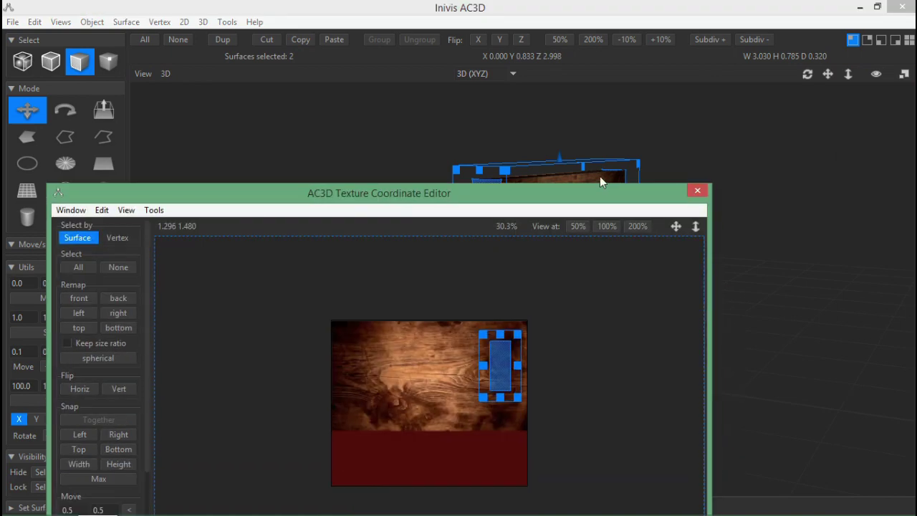
pyautogui.click(696, 189)
# - Squash the top face's mapping into a thin wood strip and check the result
pyautogui.moveTo(807, 74); pyautogui.dragTo(771, 100)
pyautogui.click(876, 74)
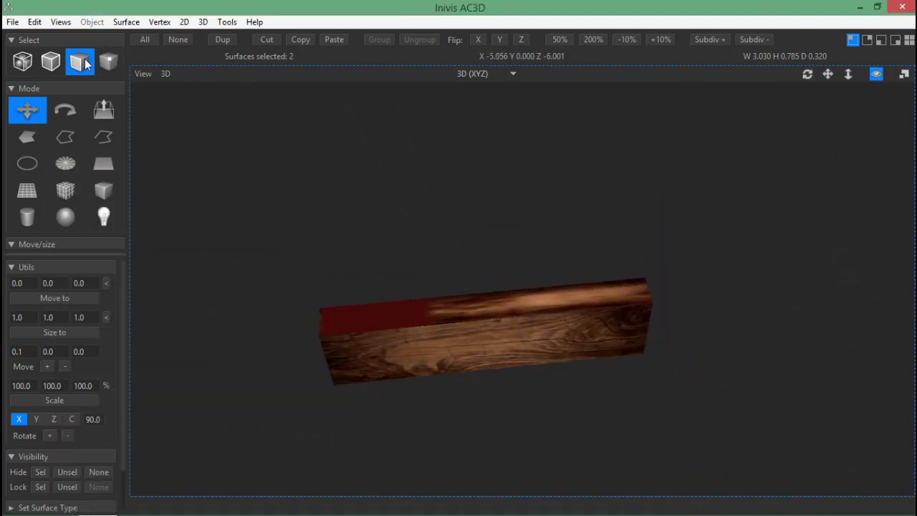
pyautogui.click(877, 74)
pyautogui.click(582, 293)
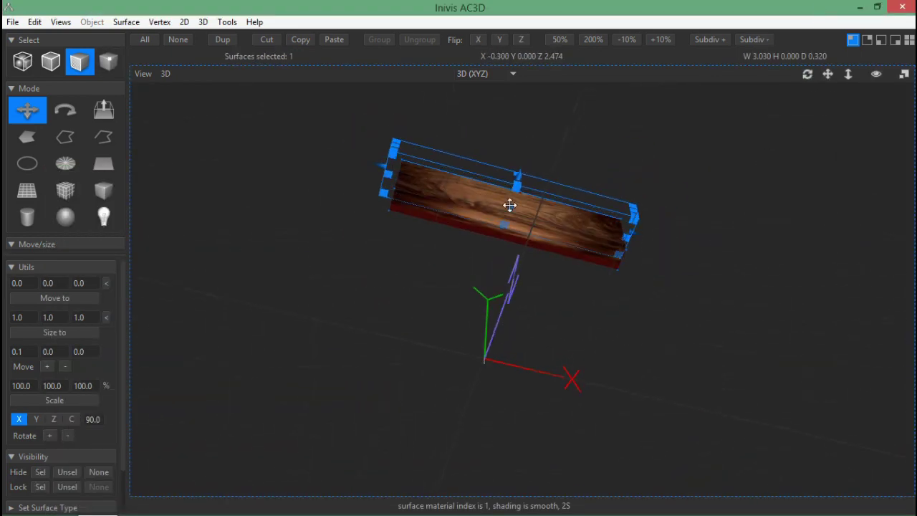
pyautogui.moveTo(808, 75); pyautogui.dragTo(807, 94)
pyautogui.click(227, 22)
pyautogui.click(249, 93)
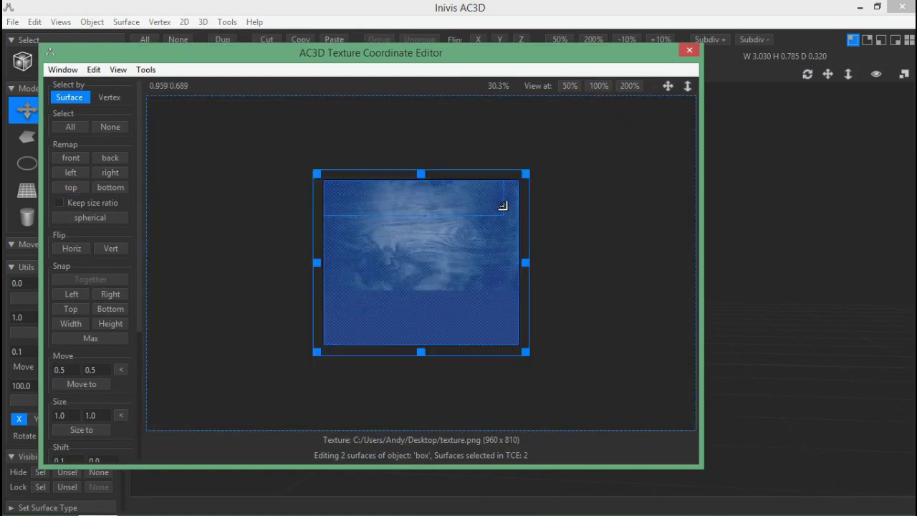
pyautogui.moveTo(479, 196); pyautogui.dragTo(467, 215)
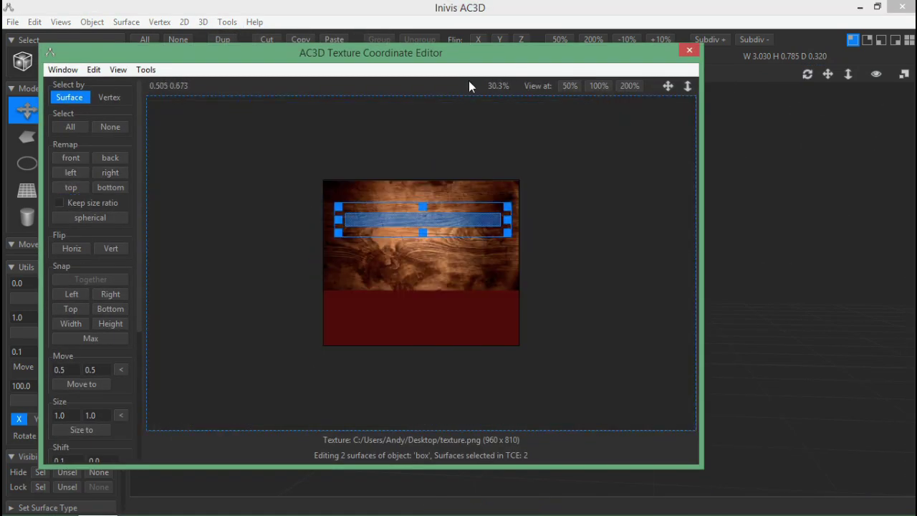
pyautogui.moveTo(470, 53); pyautogui.dragTo(455, 261)
pyautogui.moveTo(807, 74); pyautogui.dragTo(862, 112)
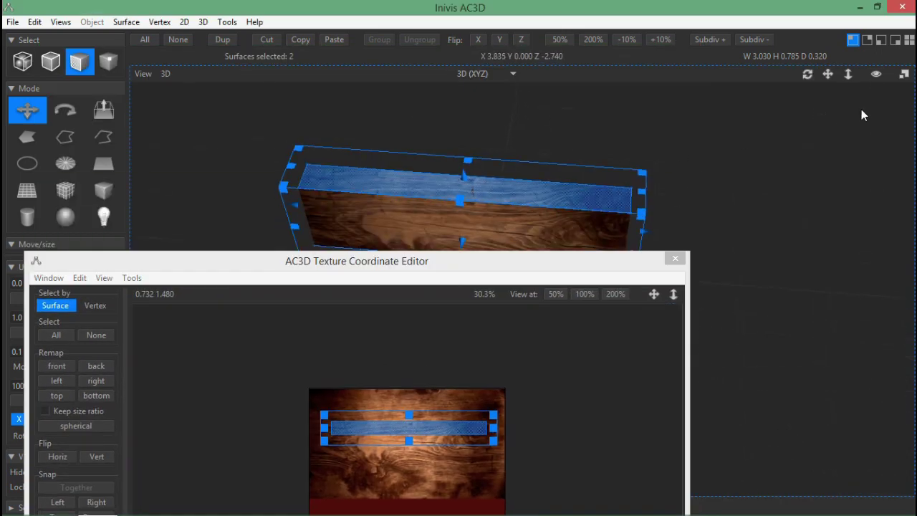
pyautogui.click(675, 258)
pyautogui.moveTo(807, 74); pyautogui.dragTo(810, 81)
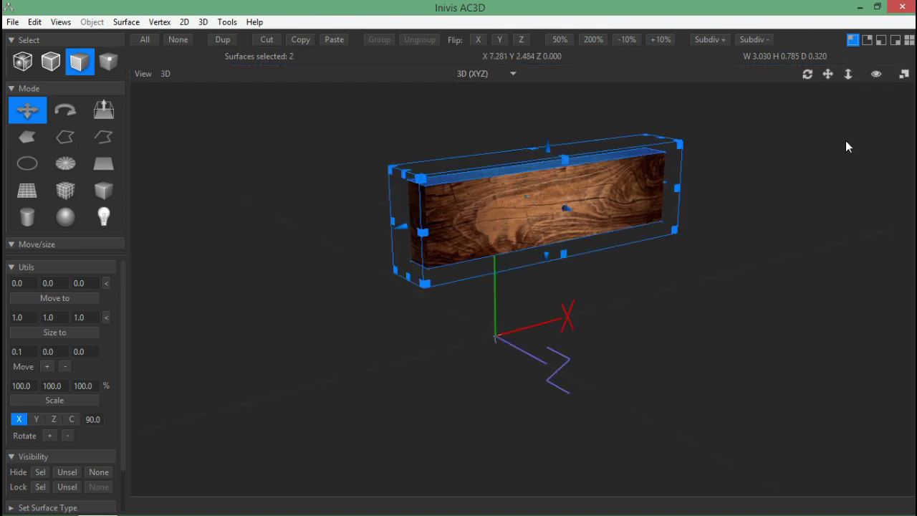
# - Select all surfaces of the wooden block and divide them
pyautogui.moveTo(810, 81); pyautogui.dragTo(845, 140)
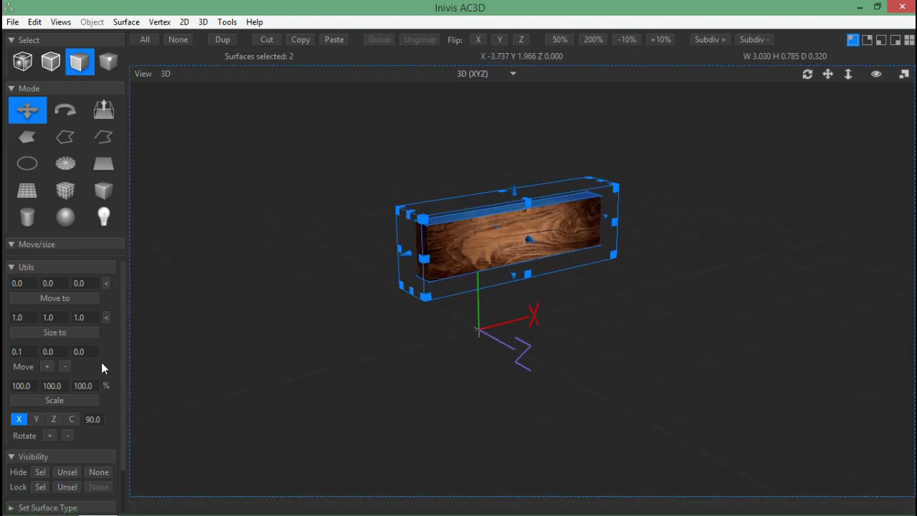
pyautogui.hotkey('ctrl', 'a')
pyautogui.click(126, 21)
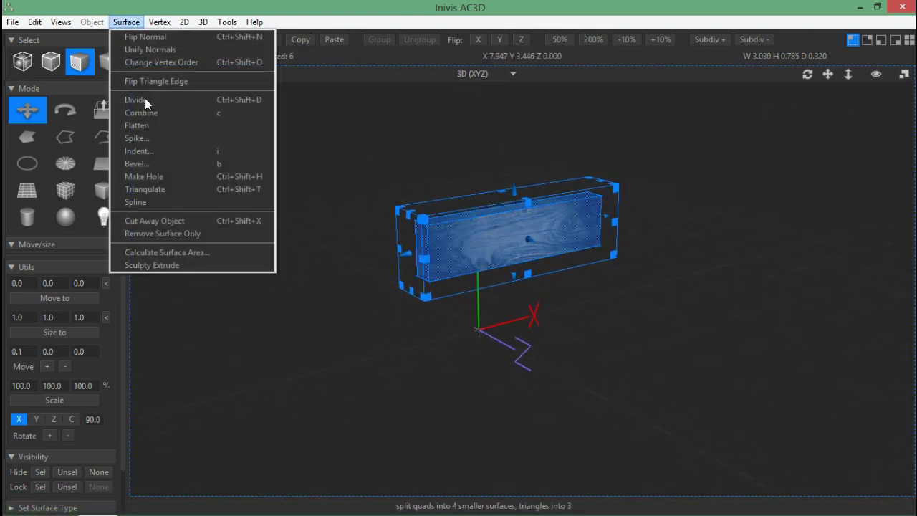
pyautogui.click(133, 96)
# - Divide the surfaces again in side view and pull the top-corner vertices outward
pyautogui.click(504, 74)
pyautogui.click(476, 109)
pyautogui.click(108, 61)
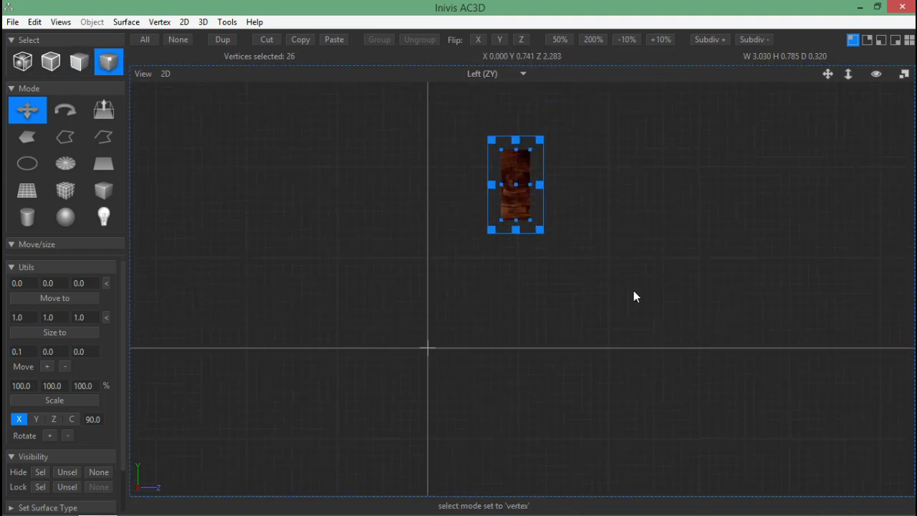
pyautogui.click(126, 21)
pyautogui.click(153, 102)
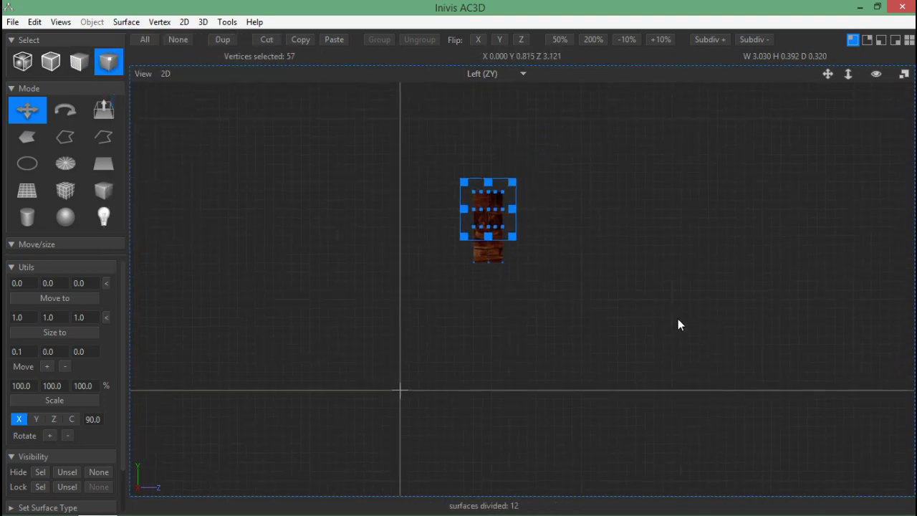
pyautogui.scroll(3, 526, 254)
pyautogui.moveTo(527, 254)
pyautogui.mouseDown()
pyautogui.moveTo(503, 224)
pyautogui.moveTo(522, 224)
pyautogui.mouseUp()
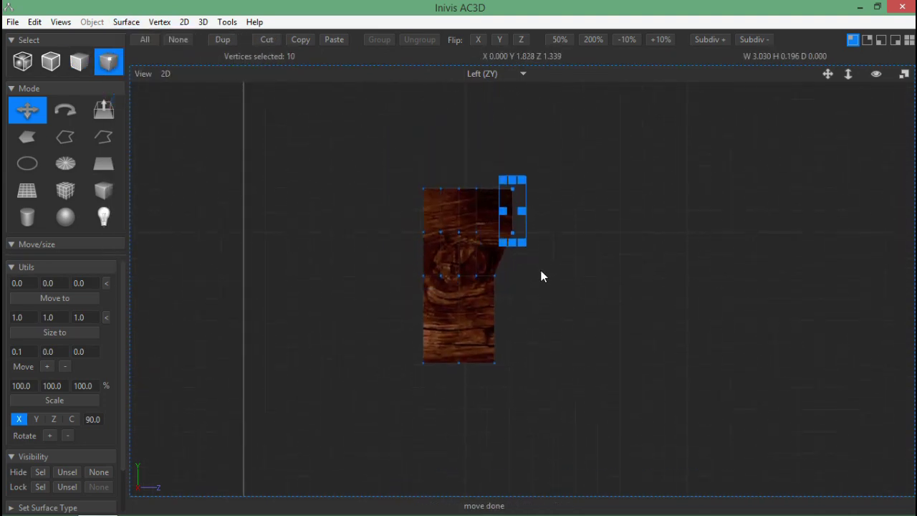
# - Check the warped corner in 3D, then undo the vertex move and the extra division
pyautogui.click(502, 73)
pyautogui.click(488, 152)
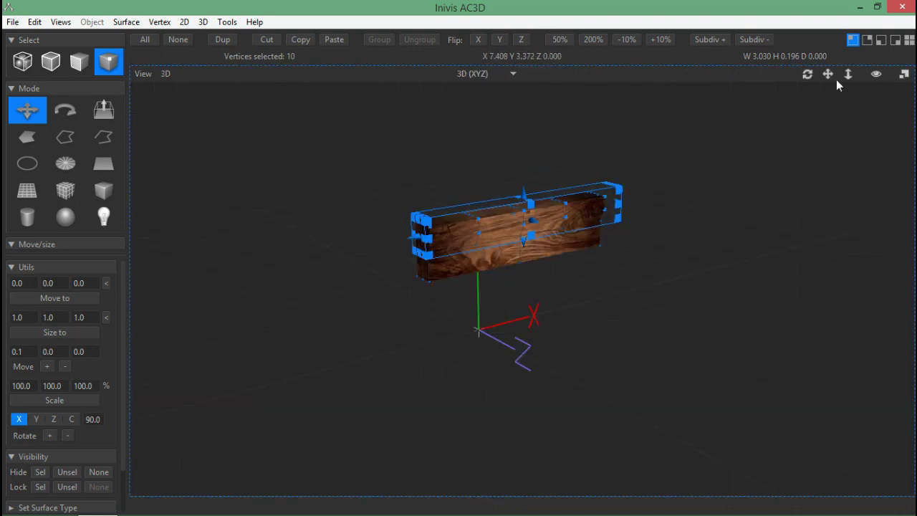
pyautogui.moveTo(808, 74)
pyautogui.mouseDown()
pyautogui.moveTo(762, 73)
pyautogui.moveTo(599, 197)
pyautogui.mouseUp()
pyautogui.click(473, 98)
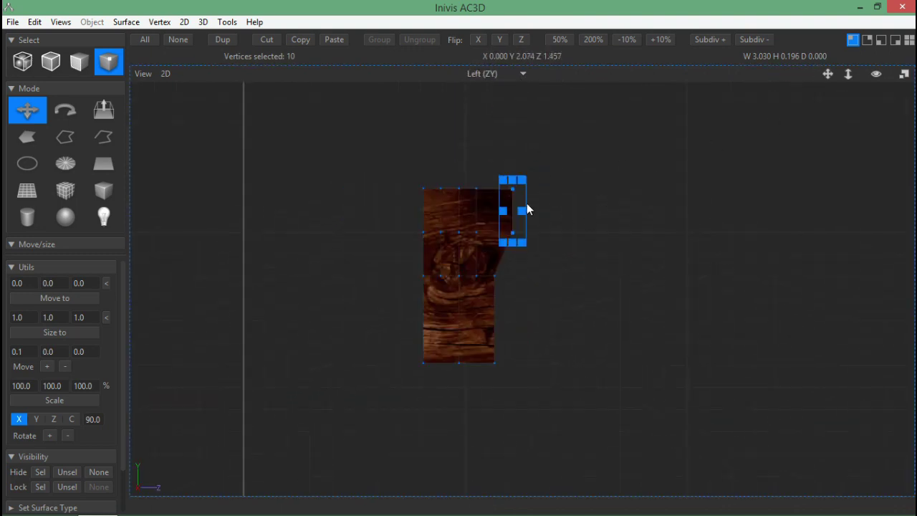
pyautogui.hotkey('ctrl', 'z')
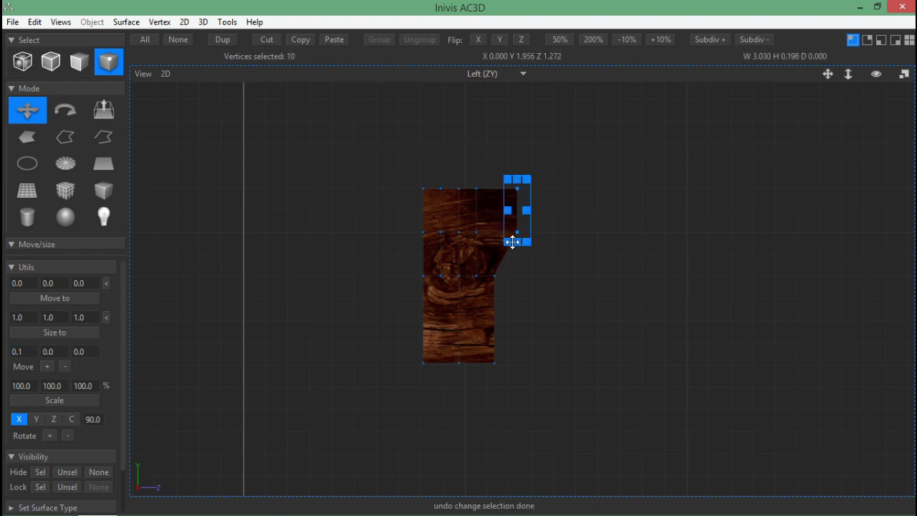
pyautogui.hotkey('ctrl', 'z')
# - Divide the block's top surfaces further and move the top-right corner vertices to slant it
pyautogui.moveTo(531, 296); pyautogui.dragTo(410, 175)
pyautogui.click(126, 22)
pyautogui.click(165, 100)
pyautogui.moveTo(530, 237); pyautogui.dragTo(483, 175)
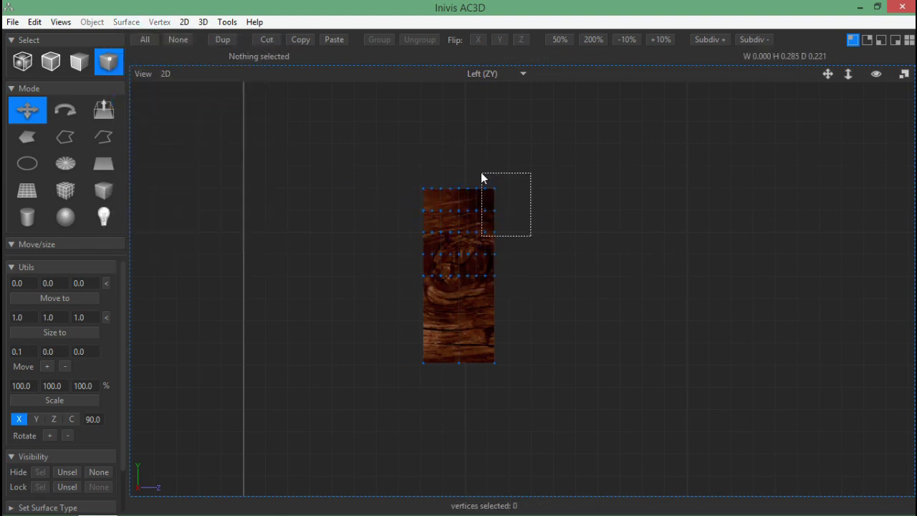
pyautogui.moveTo(516, 239)
pyautogui.mouseDown()
pyautogui.moveTo(528, 218)
pyautogui.moveTo(501, 216)
pyautogui.mouseUp()
pyautogui.click(507, 303)
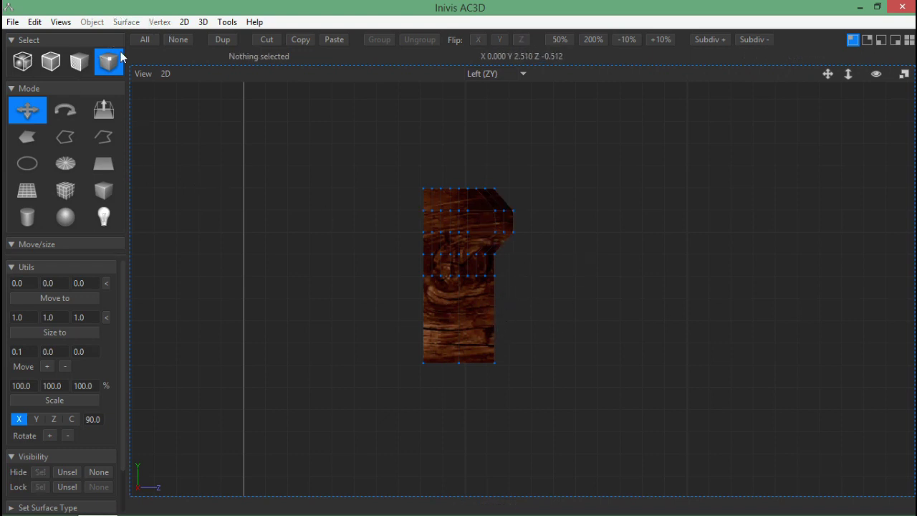
# - Inspect the slanted corner in the 3D view with vertex markers hidden
pyautogui.click(491, 153)
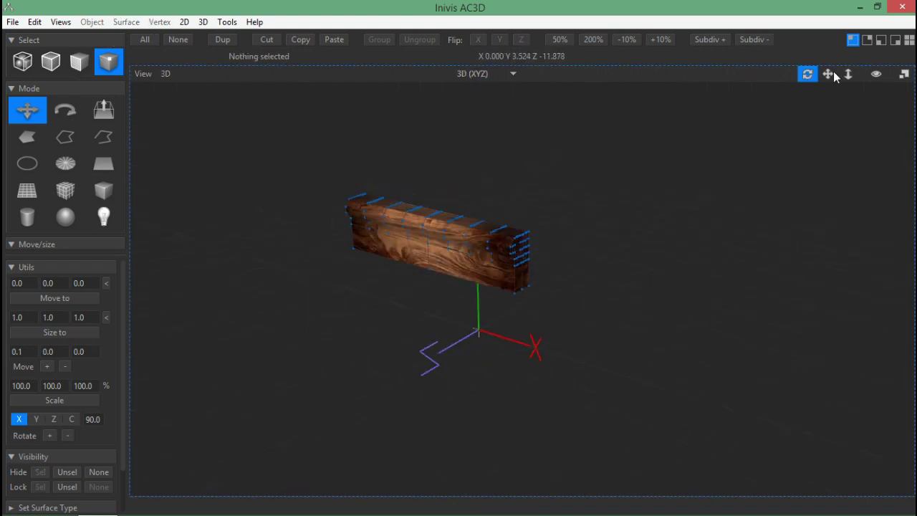
pyautogui.moveTo(808, 74); pyautogui.dragTo(877, 76)
pyautogui.click(877, 74)
pyautogui.moveTo(818, 85)
pyautogui.mouseDown()
pyautogui.moveTo(764, 72)
pyautogui.moveTo(806, 74)
pyautogui.moveTo(741, 184)
pyautogui.mouseUp()
pyautogui.click(878, 75)
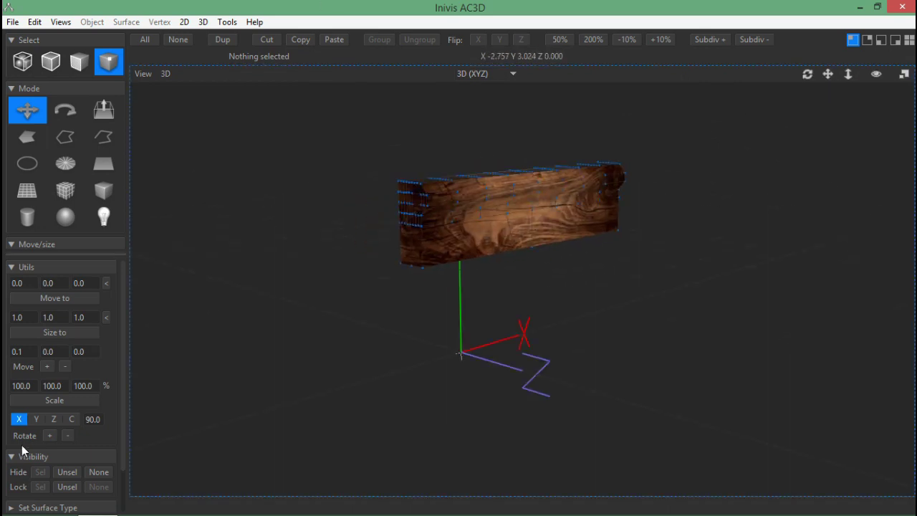
# - Add a small sphere knob against the front of the drawer block and check it
pyautogui.click(512, 74)
pyautogui.click(487, 109)
pyautogui.click(65, 216)
pyautogui.moveTo(510, 282)
pyautogui.mouseDown()
pyautogui.moveTo(531, 312)
pyautogui.moveTo(525, 245)
pyautogui.moveTo(554, 223)
pyautogui.mouseUp()
pyautogui.click(516, 74)
pyautogui.click(487, 88)
pyautogui.click(502, 74)
# - Position the knob against the drawer front and load the texture.png wood texture onto it
pyautogui.click(495, 108)
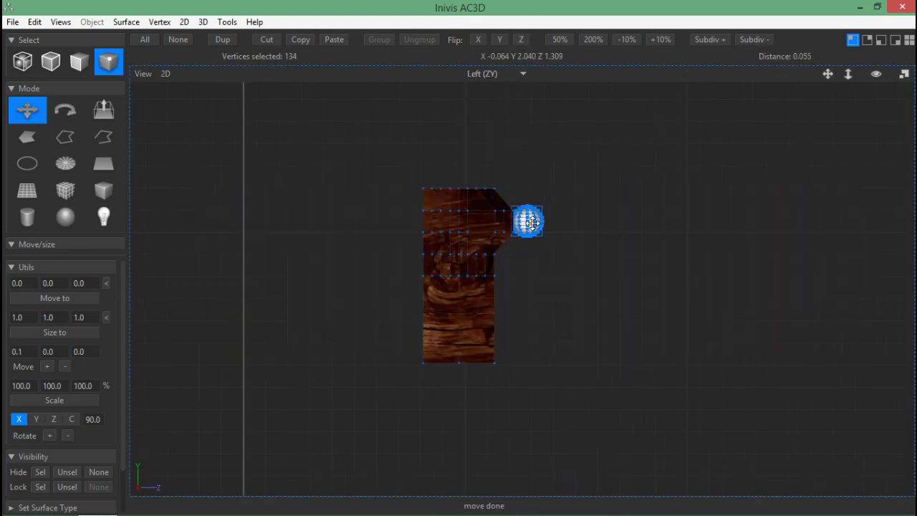
pyautogui.click(22, 62)
pyautogui.click(92, 22)
pyautogui.moveTo(105, 36)
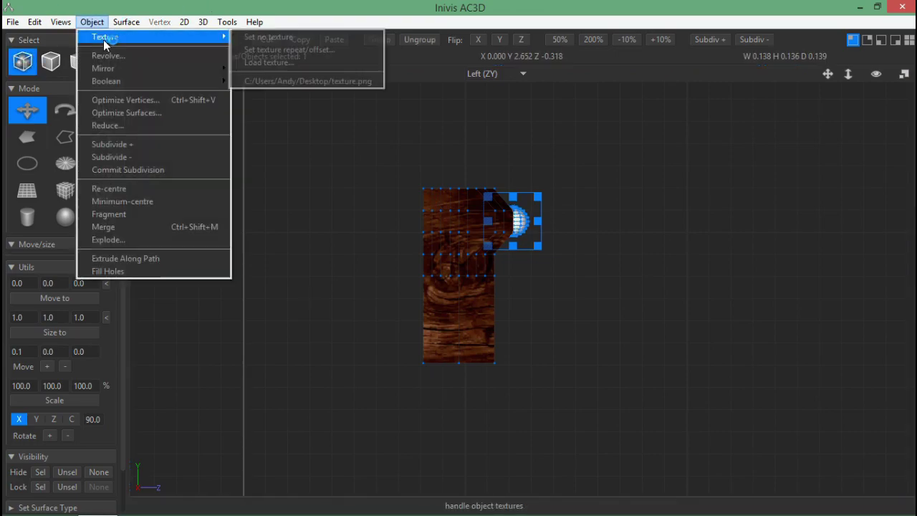
pyautogui.click(93, 22)
pyautogui.click(265, 33)
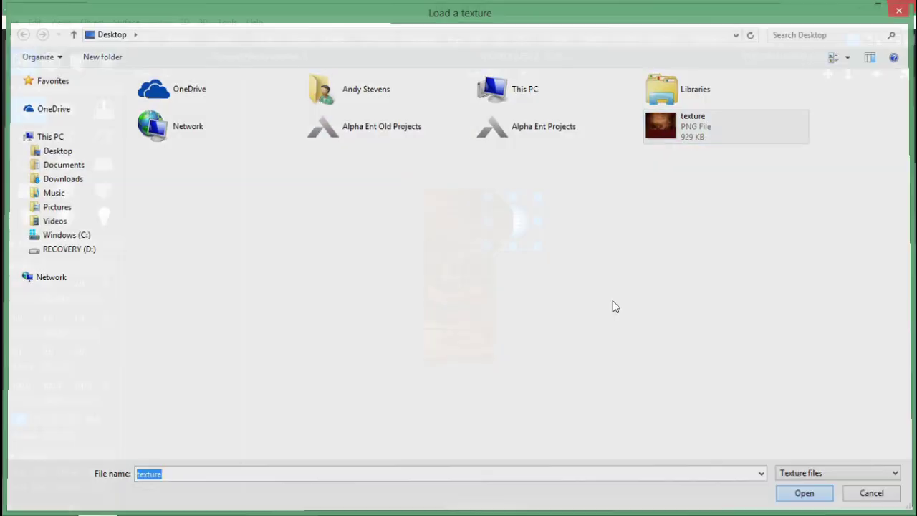
pyautogui.press('Return')
# - Shrink the knob's texture mapping and move it onto the image's dark red area
pyautogui.click(231, 22)
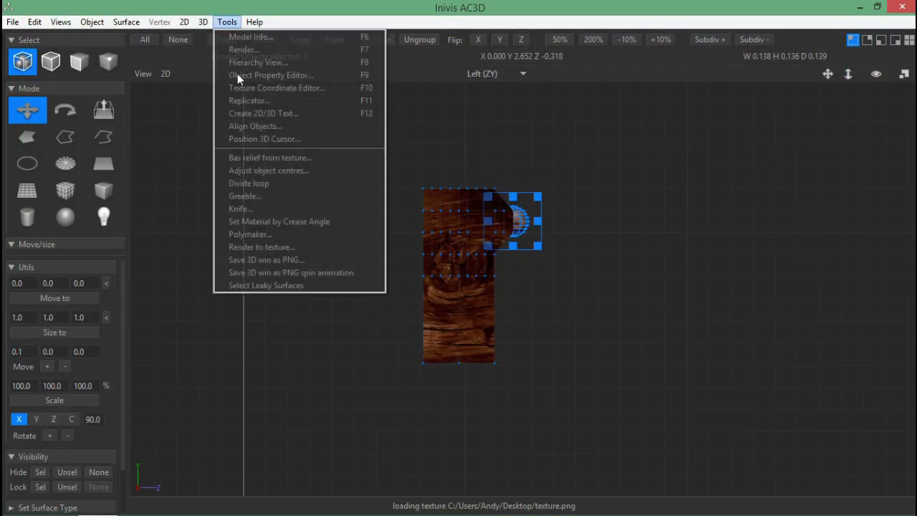
pyautogui.click(237, 73)
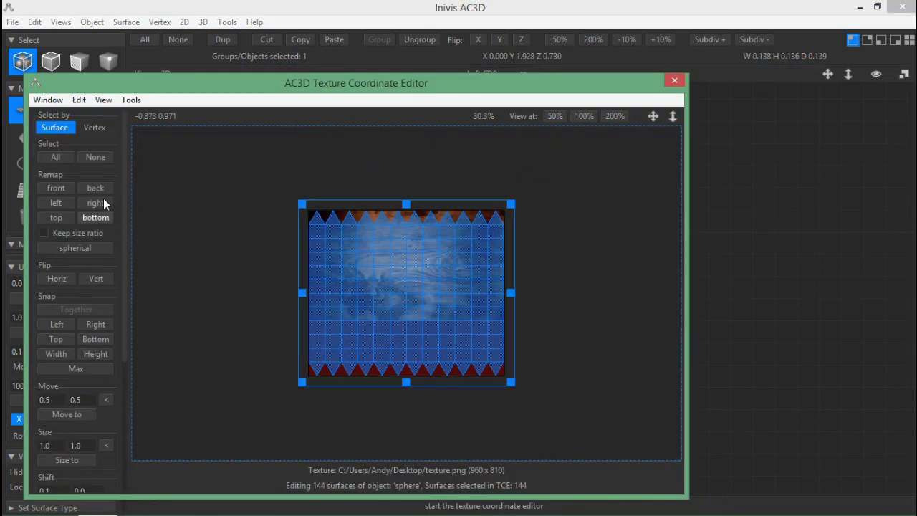
pyautogui.moveTo(376, 345); pyautogui.dragTo(379, 344, button='right')
pyautogui.moveTo(379, 344); pyautogui.dragTo(440, 344)
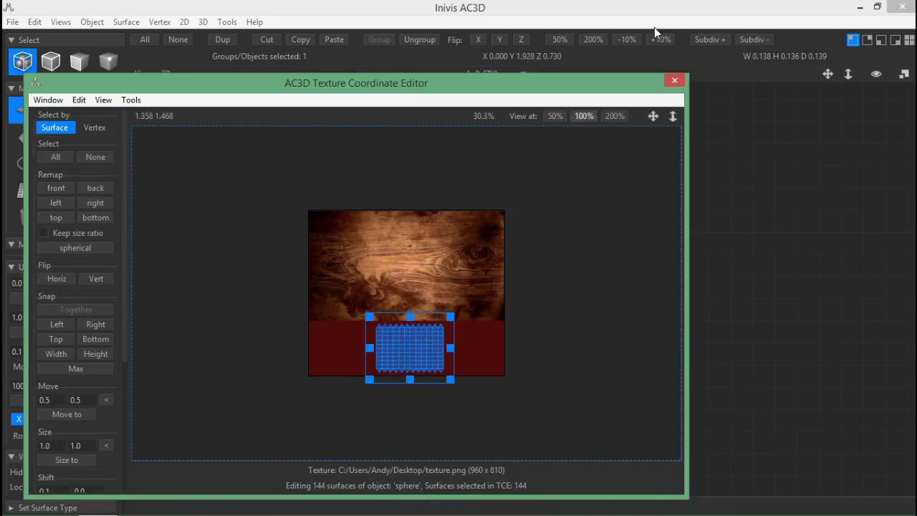
pyautogui.click(674, 80)
# - Preview the dark red textured knob in the 3D perspective view
pyautogui.click(524, 74)
pyautogui.click(483, 147)
pyautogui.moveTo(808, 74)
pyautogui.mouseDown()
pyautogui.moveTo(764, 86)
pyautogui.moveTo(841, 76)
pyautogui.moveTo(789, 73)
pyautogui.moveTo(876, 74)
pyautogui.mouseUp()
pyautogui.click(877, 74)
pyautogui.click(877, 74)
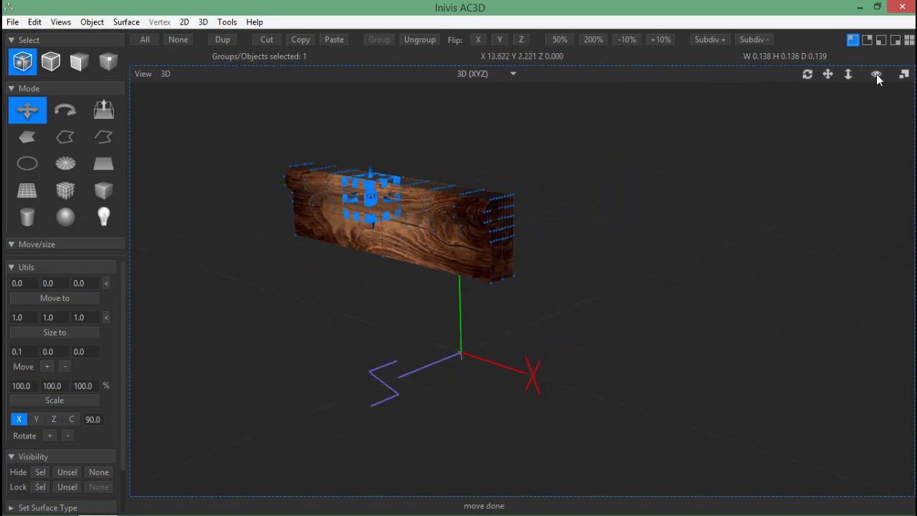
# - Unhide all parts of the chest and select the drawer front with its knob
pyautogui.click(877, 74)
pyautogui.moveTo(625, 245)
pyautogui.mouseDown()
pyautogui.moveTo(804, 79)
pyautogui.moveTo(840, 205)
pyautogui.moveTo(575, 165)
pyautogui.mouseUp()
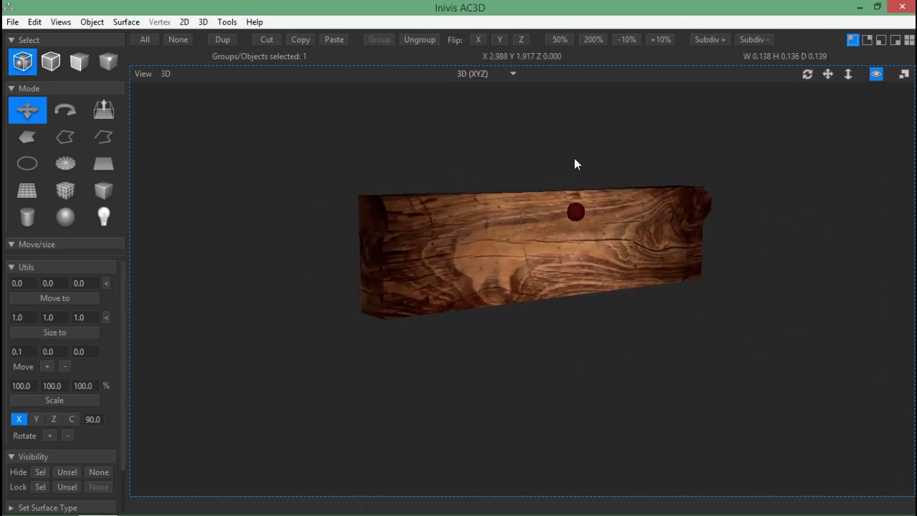
pyautogui.click(59, 482)
pyautogui.moveTo(808, 74)
pyautogui.mouseDown()
pyautogui.moveTo(823, 82)
pyautogui.moveTo(765, 135)
pyautogui.mouseUp()
pyautogui.click(877, 76)
pyautogui.click(680, 235)
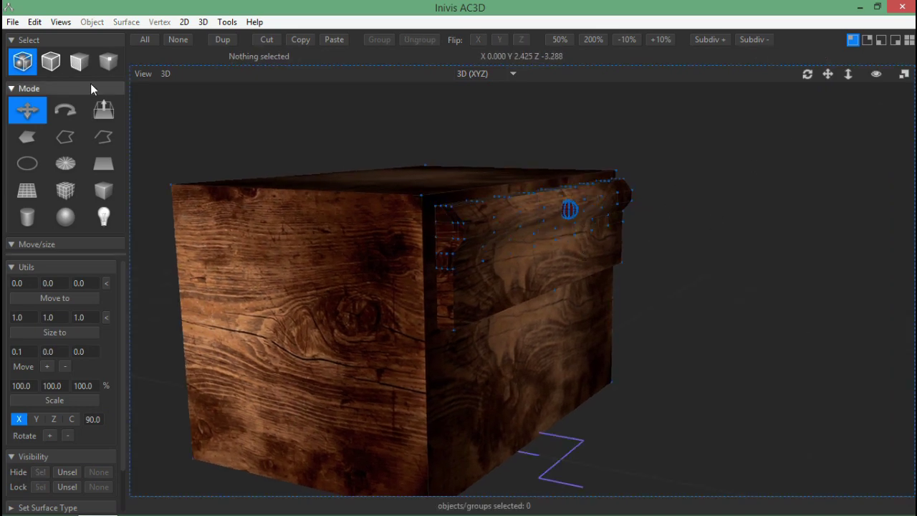
pyautogui.click(582, 215)
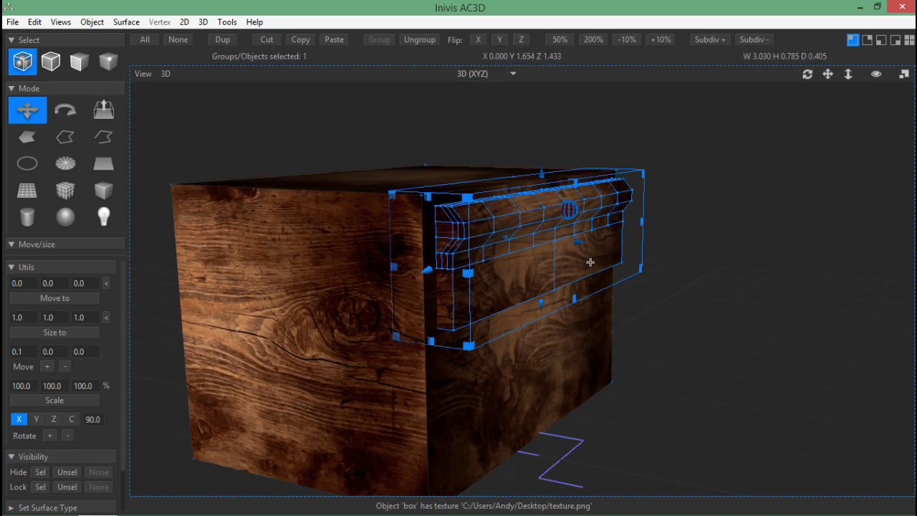
# - Copy the drawer and, in the side view, place the copy below the original
pyautogui.hotkey('ctrl', 'c')
pyautogui.click(513, 73)
pyautogui.click(487, 142)
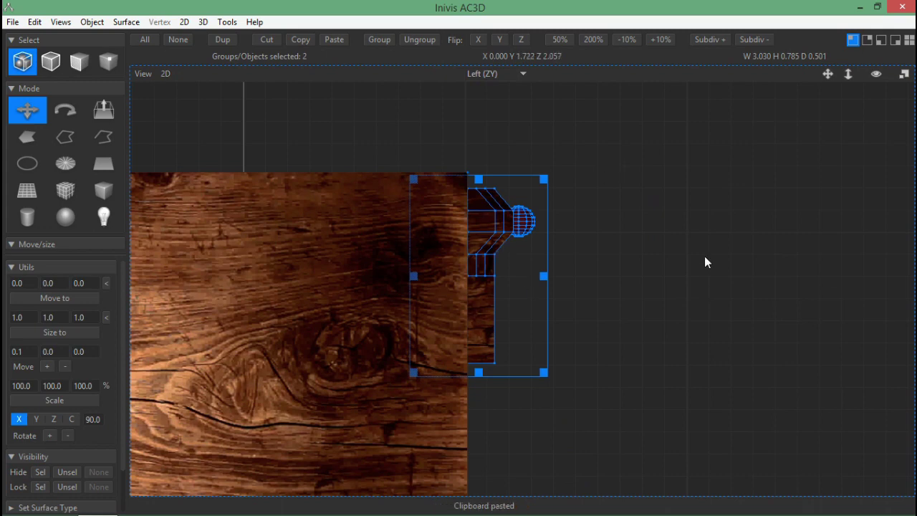
pyautogui.scroll(-3, 704, 263)
pyautogui.moveTo(504, 189); pyautogui.dragTo(493, 379)
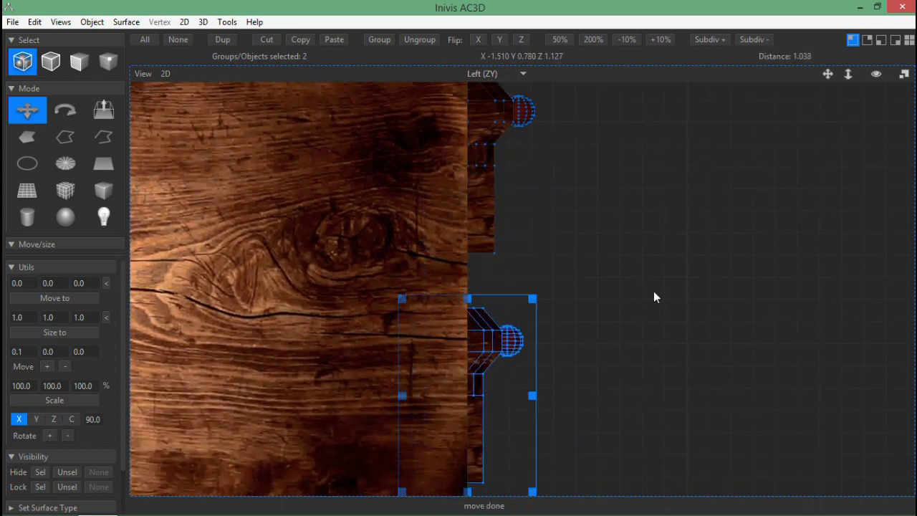
pyautogui.scroll(-3, 552, 272)
pyautogui.click(508, 219)
pyautogui.moveTo(508, 225); pyautogui.dragTo(509, 231)
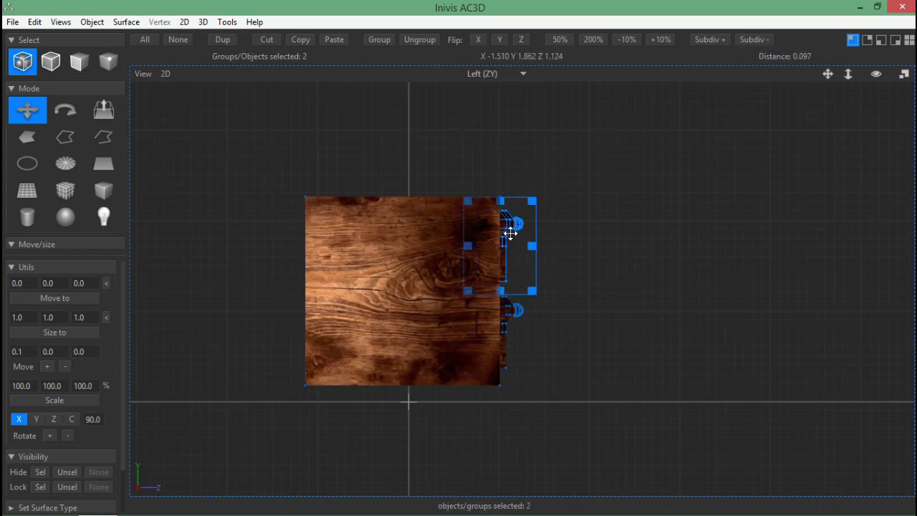
# - Check the two-drawer chest in the 3D textured preview, then return to the front view
pyautogui.click(159, 258)
pyautogui.click(523, 74)
pyautogui.click(488, 151)
pyautogui.moveTo(808, 74)
pyautogui.mouseDown()
pyautogui.moveTo(778, 73)
pyautogui.moveTo(860, 83)
pyautogui.mouseUp()
pyautogui.click(877, 74)
pyautogui.scroll(5, 753, 182)
pyautogui.scroll(-2, 789, 143)
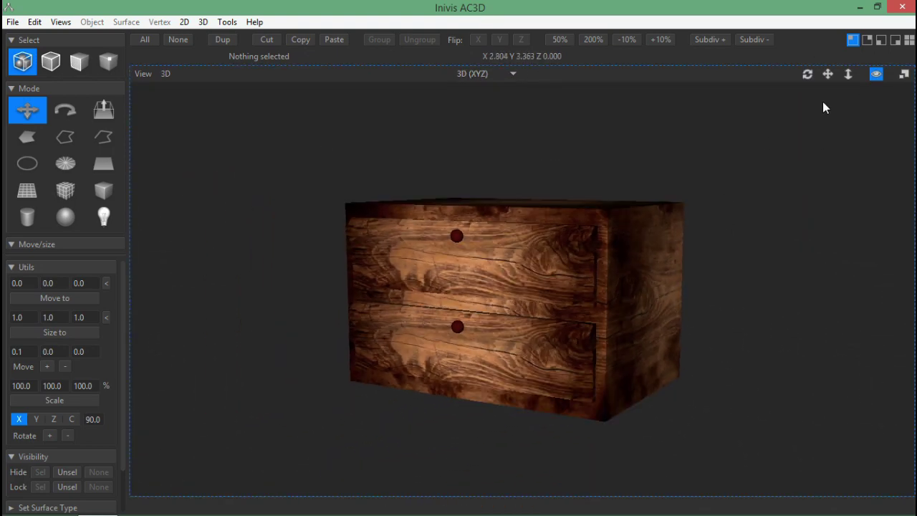
pyautogui.click(511, 73)
pyautogui.click(488, 89)
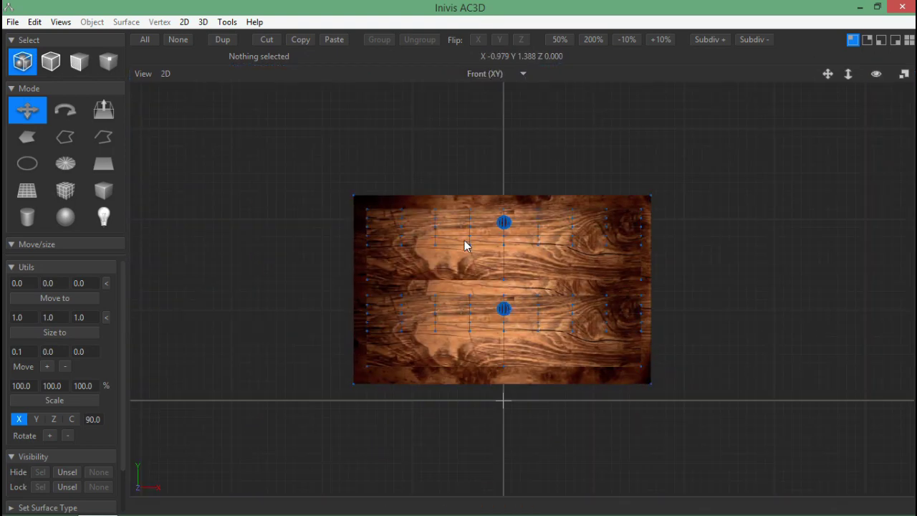
# - Select the chest body and push its bottom-left and bottom-right corner vertices inward
pyautogui.hotkey('ctrl', 'a')
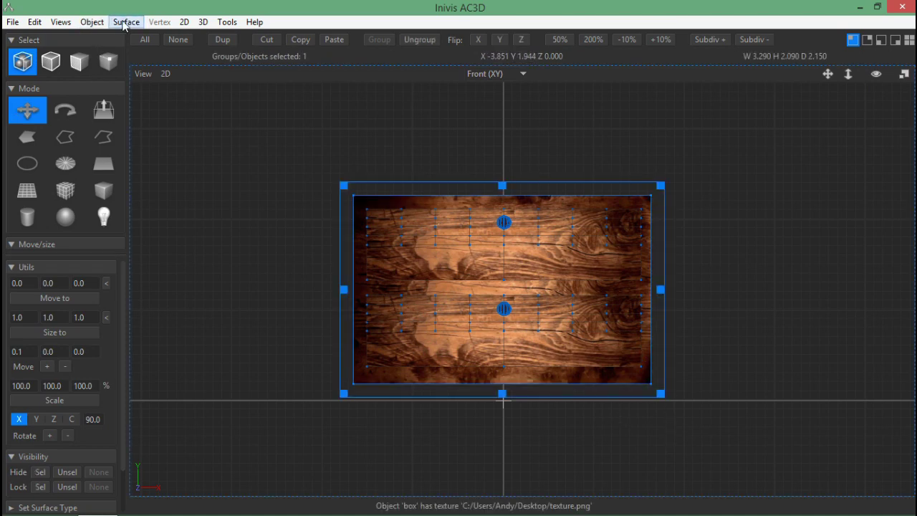
pyautogui.moveTo(669, 374); pyautogui.dragTo(649, 403)
pyautogui.click(108, 62)
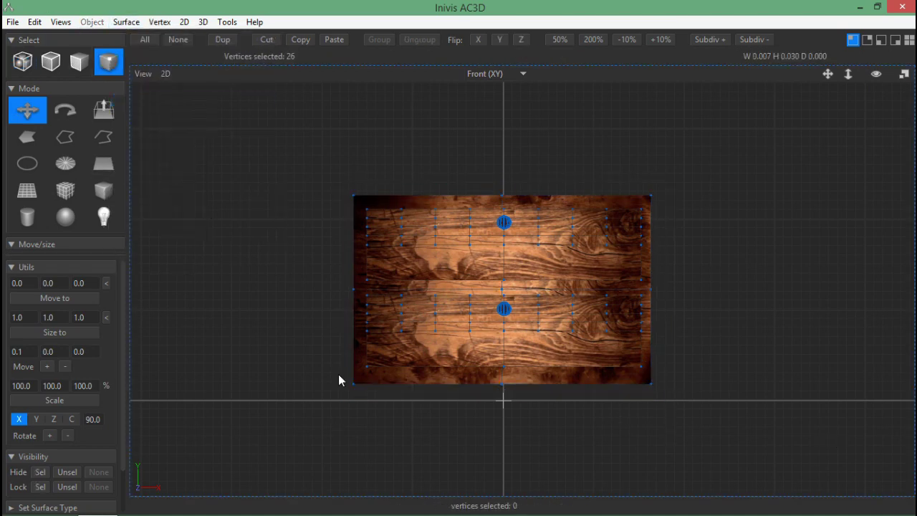
pyautogui.moveTo(339, 374); pyautogui.dragTo(362, 391)
pyautogui.moveTo(355, 384); pyautogui.dragTo(358, 385)
pyautogui.moveTo(640, 383); pyautogui.dragTo(639, 380)
pyautogui.moveTo(656, 385); pyautogui.dragTo(647, 386)
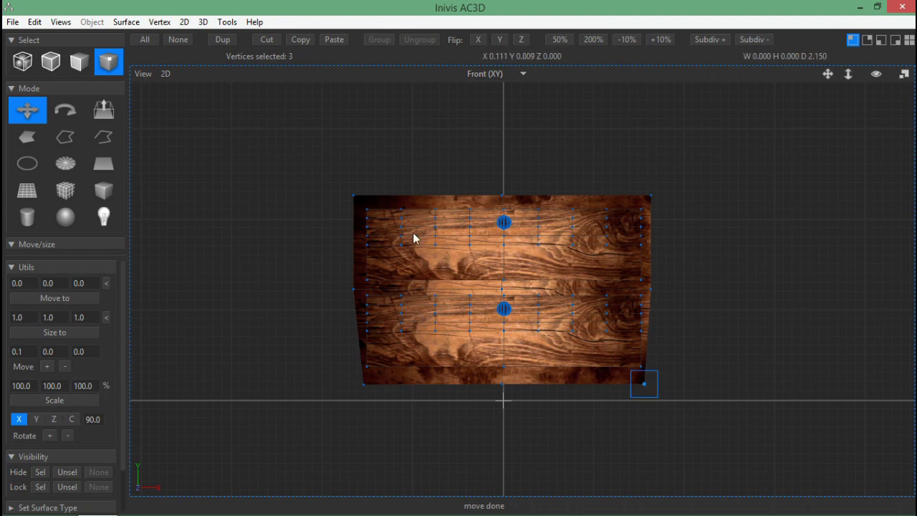
# - Pull the bottom-left and top-left corners outward and nudge the top-right corner right
pyautogui.press('g')
pyautogui.click(127, 21)
pyautogui.click(143, 100)
pyautogui.click(676, 404)
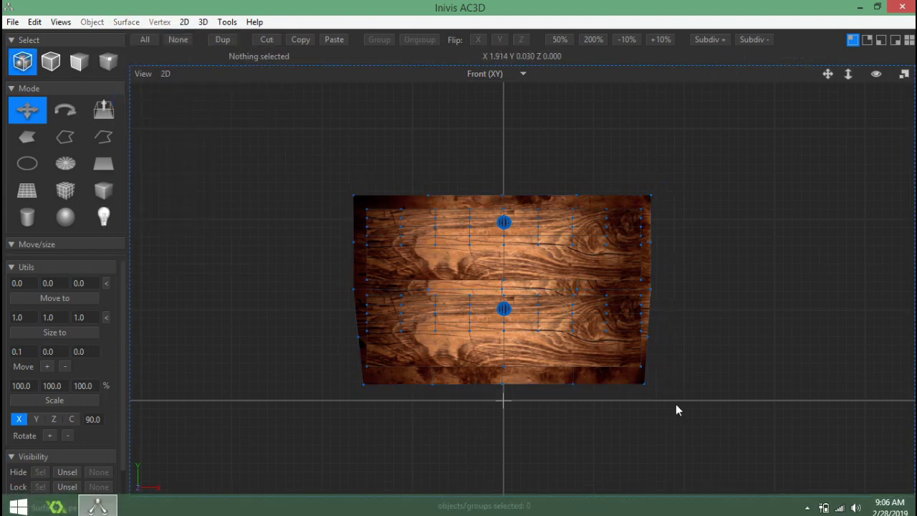
pyautogui.press('v')
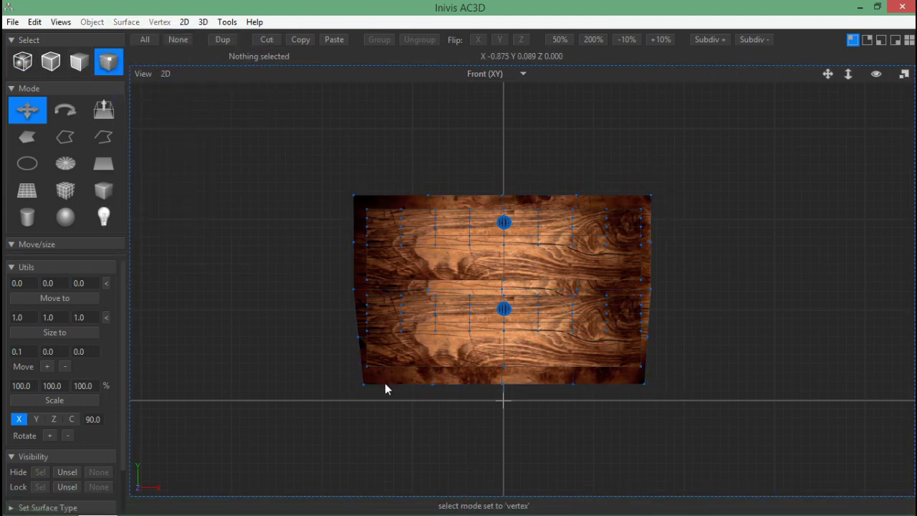
pyautogui.moveTo(359, 389); pyautogui.dragTo(350, 393)
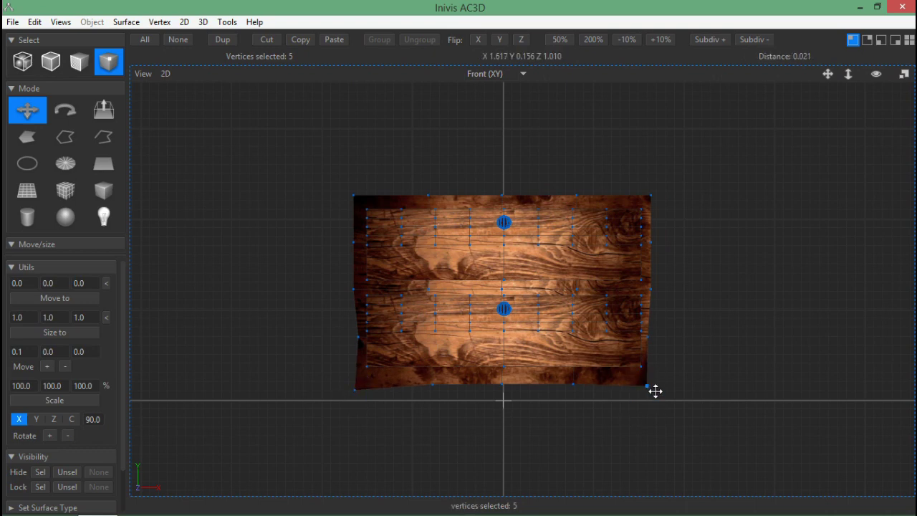
pyautogui.moveTo(357, 189); pyautogui.dragTo(350, 188)
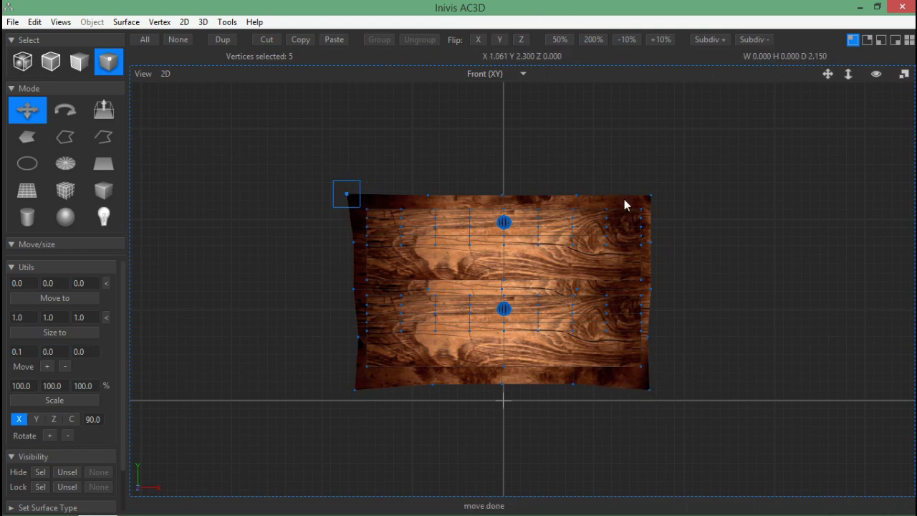
pyautogui.moveTo(654, 189); pyautogui.dragTo(656, 191)
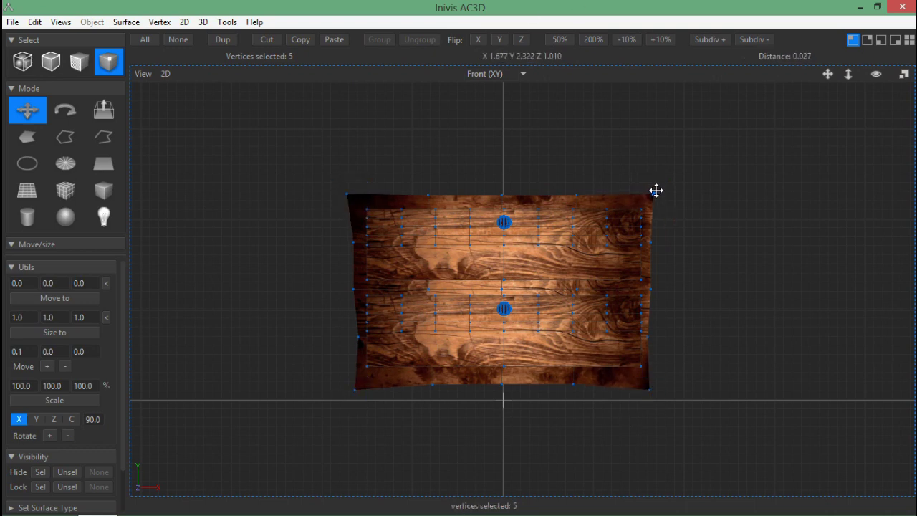
# - Inspect the warped chest in 3D, then return to the front view and select everything
pyautogui.click(524, 74)
pyautogui.click(494, 156)
pyautogui.moveTo(795, 94); pyautogui.dragTo(839, 98)
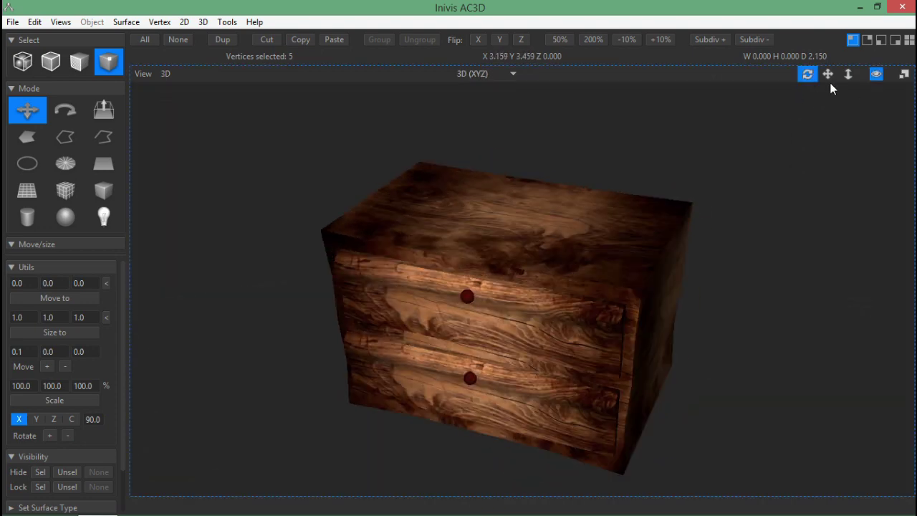
pyautogui.click(513, 74)
pyautogui.click(477, 88)
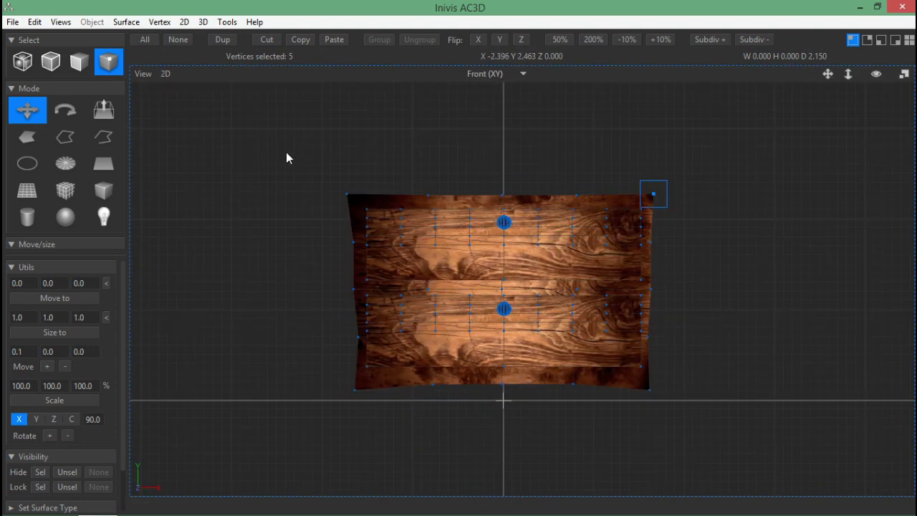
pyautogui.moveTo(286, 152); pyautogui.dragTo(465, 388)
pyautogui.hotkey('ctrl', 'a')
# - Subdivide the chest surfaces and shift the left block of vertices up-left to warp the edge
pyautogui.click(126, 21)
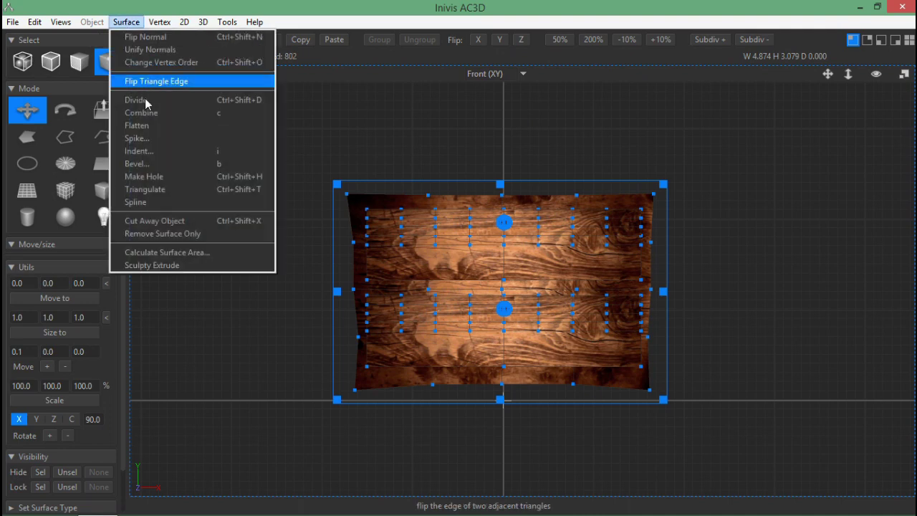
pyautogui.click(143, 96)
pyautogui.moveTo(288, 151); pyautogui.dragTo(457, 287)
pyautogui.moveTo(394, 230); pyautogui.dragTo(348, 198)
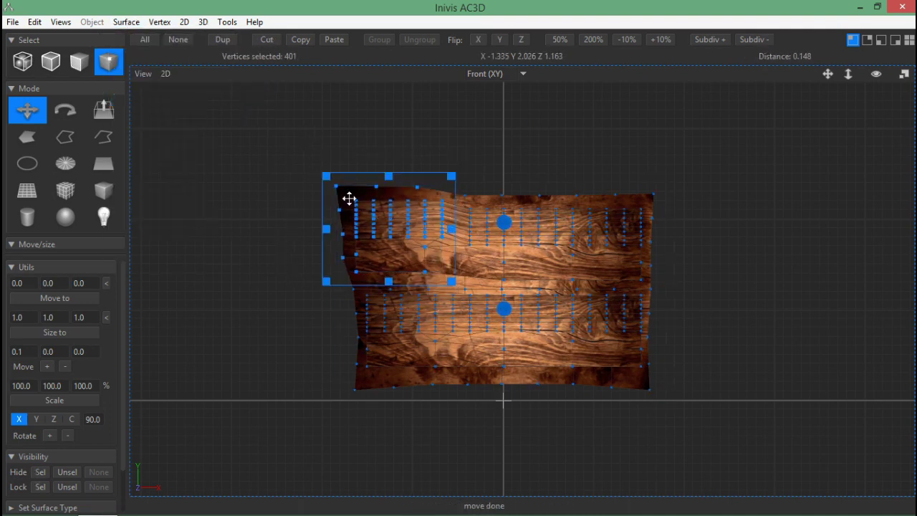
pyautogui.hotkey('ctrl', 'z')
pyautogui.hotkey('ctrl', 'z')
pyautogui.moveTo(286, 108); pyautogui.dragTo(470, 308)
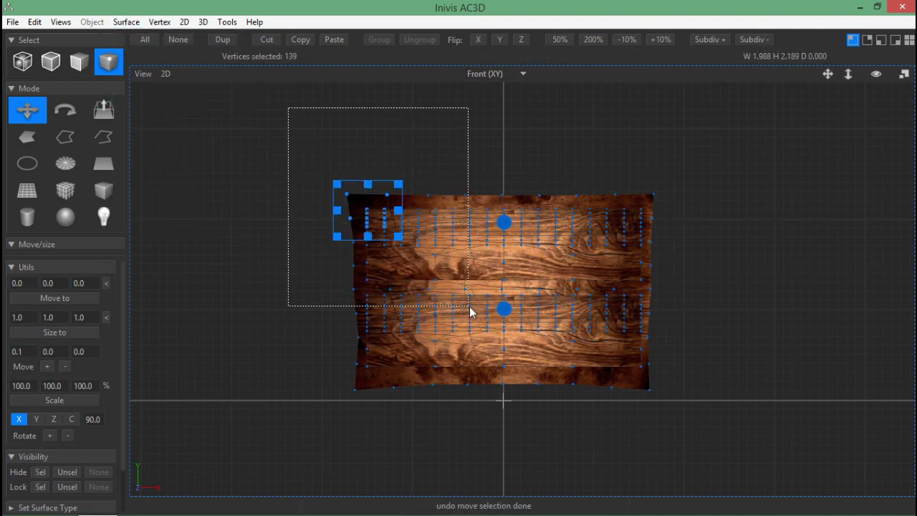
pyautogui.moveTo(415, 211); pyautogui.dragTo(408, 204)
# - Warp the lower-left and bottom-right corner vertices of the front outline
pyautogui.moveTo(553, 158); pyautogui.dragTo(543, 157)
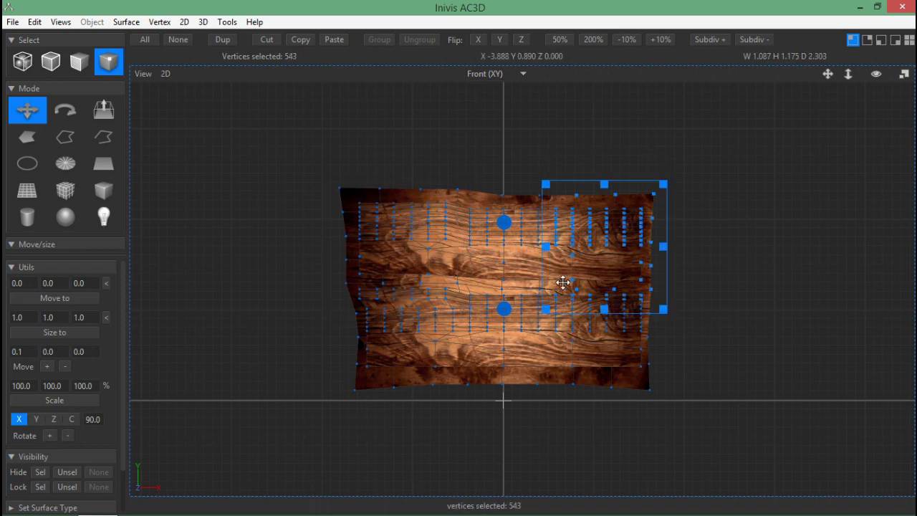
pyautogui.moveTo(574, 252)
pyautogui.mouseDown()
pyautogui.moveTo(566, 247)
pyautogui.moveTo(575, 252)
pyautogui.mouseUp()
pyautogui.hotkey('ctrl', 'z')
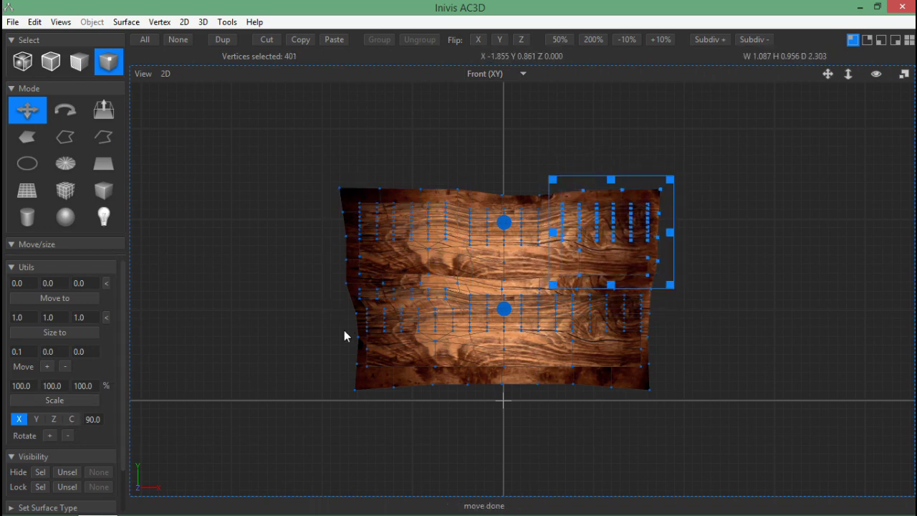
pyautogui.moveTo(423, 407); pyautogui.dragTo(424, 408)
pyautogui.moveTo(385, 364); pyautogui.dragTo(380, 367)
pyautogui.moveTo(725, 430); pyautogui.dragTo(559, 308)
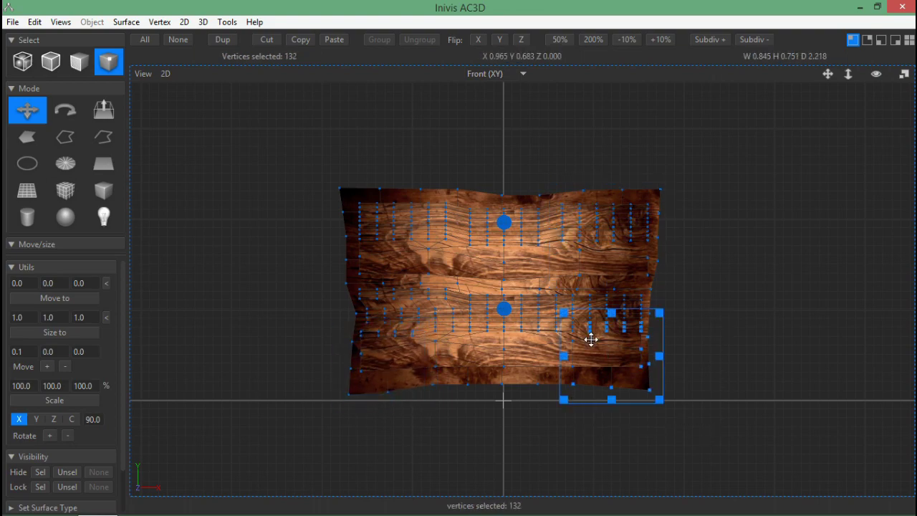
pyautogui.moveTo(592, 337); pyautogui.dragTo(597, 344)
# - Preview the warped chest shaded without vertex markers in the 3D perspective view
pyautogui.click(524, 75)
pyautogui.click(495, 151)
pyautogui.click(876, 74)
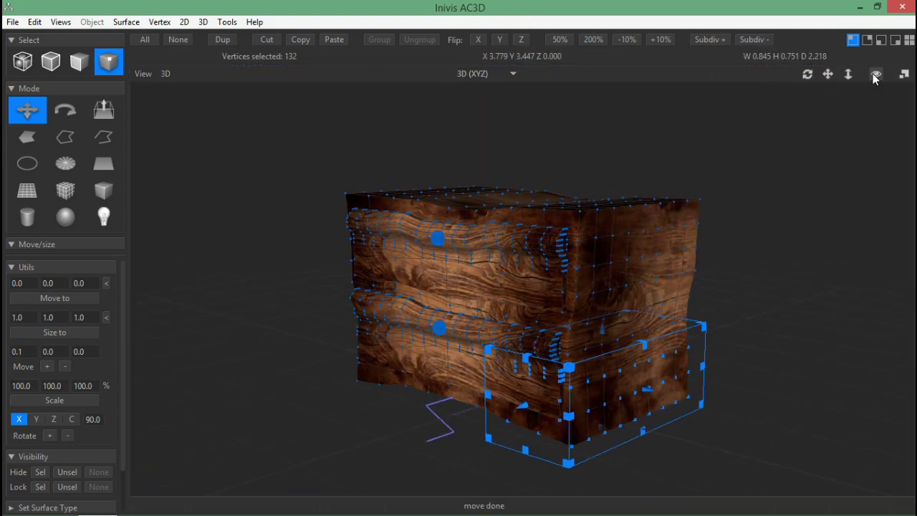
pyautogui.moveTo(808, 74); pyautogui.dragTo(856, 79)
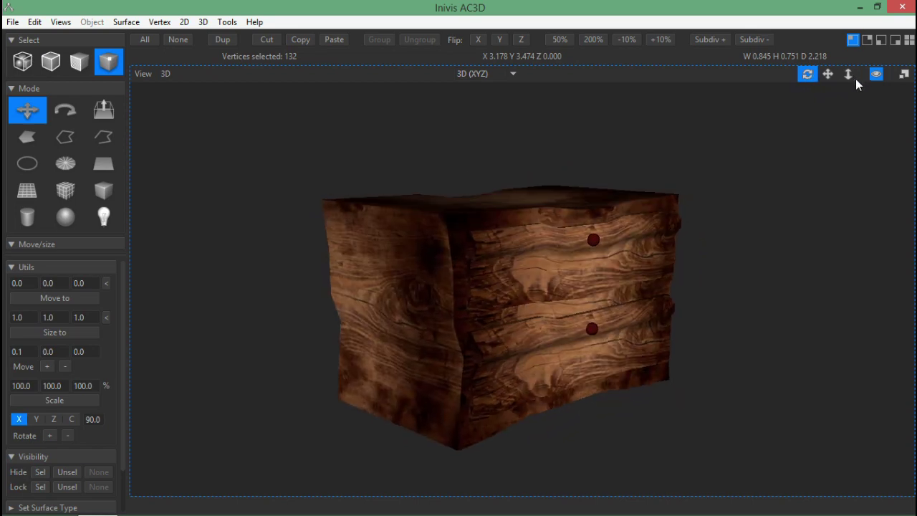
# - In the left side view, pull the side outline's upper-left corner vertices outward
pyautogui.click(513, 74)
pyautogui.click(473, 96)
pyautogui.moveTo(251, 161); pyautogui.dragTo(419, 301)
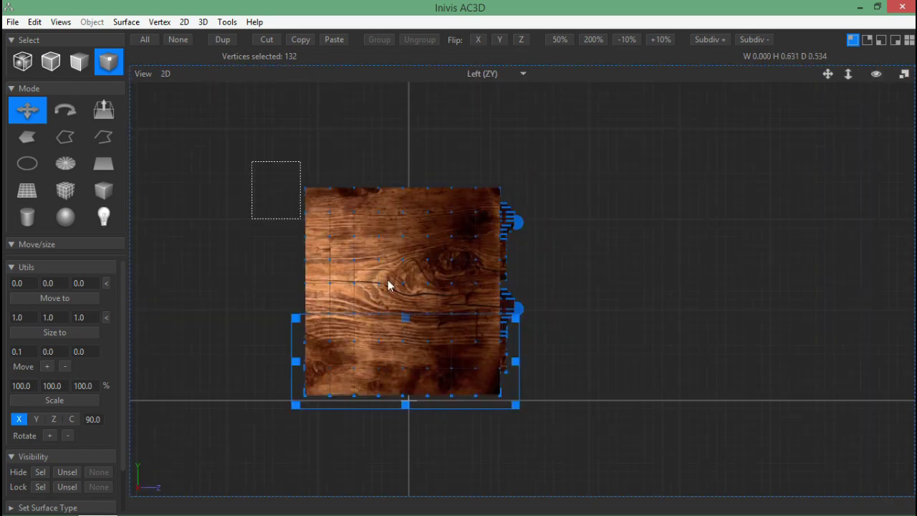
pyautogui.moveTo(355, 231); pyautogui.dragTo(352, 222)
pyautogui.moveTo(252, 139); pyautogui.dragTo(387, 255)
pyautogui.moveTo(334, 205); pyautogui.dragTo(319, 190)
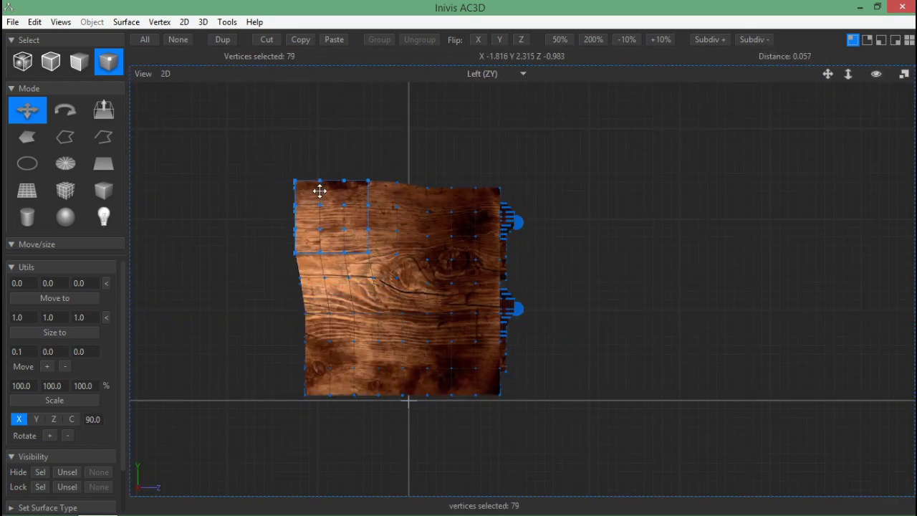
# - Bend the lower-left, lower-right and upper-right corners of the side outline
pyautogui.moveTo(280, 337); pyautogui.dragTo(400, 425)
pyautogui.moveTo(321, 383); pyautogui.dragTo(313, 380)
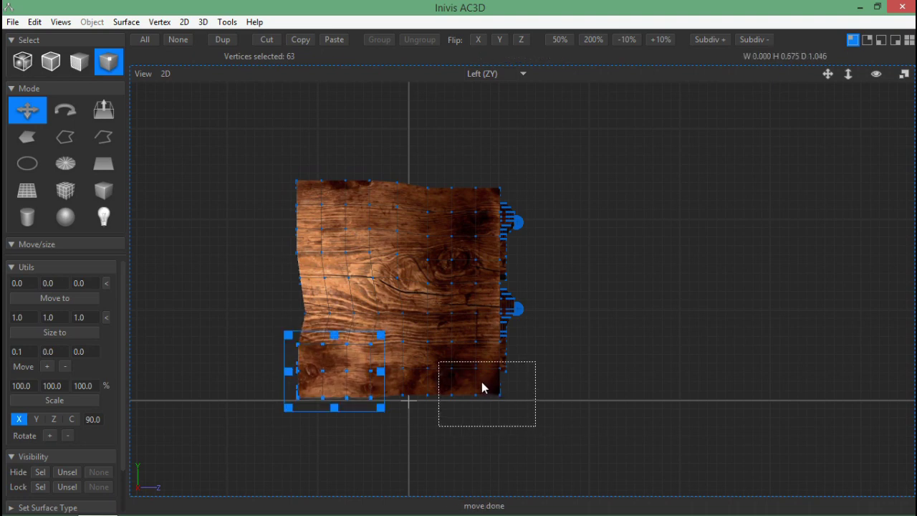
pyautogui.moveTo(481, 387); pyautogui.dragTo(577, 446)
pyautogui.moveTo(447, 371); pyautogui.dragTo(489, 391)
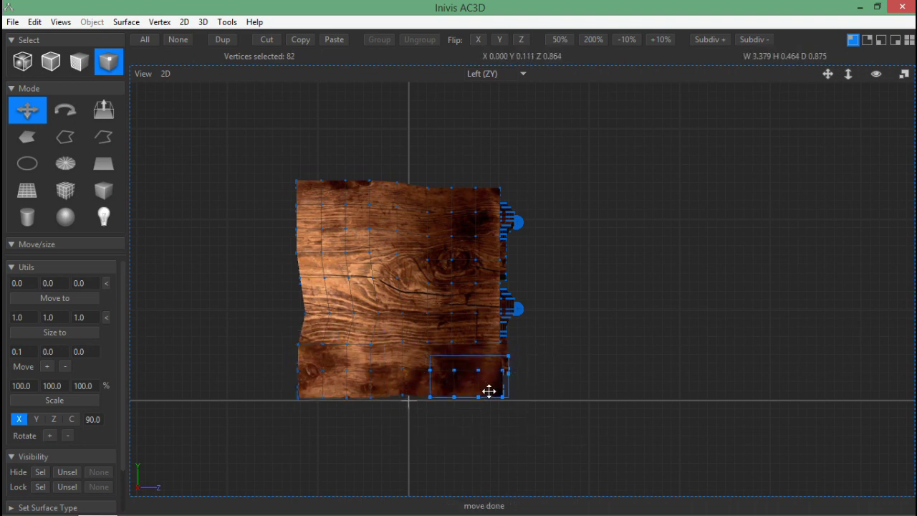
pyautogui.moveTo(438, 141); pyautogui.dragTo(567, 255)
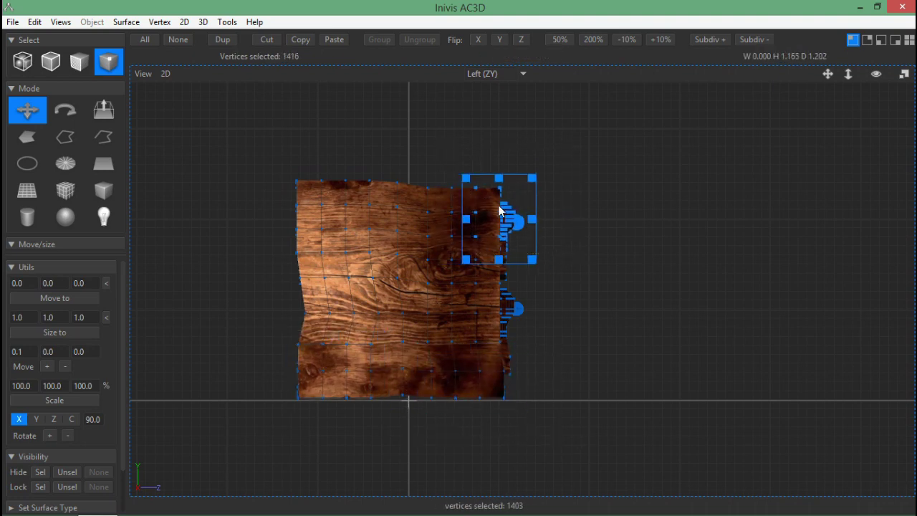
pyautogui.moveTo(499, 210); pyautogui.dragTo(504, 206)
# - Check the warped front and sides in the 3D shaded preview
pyautogui.click(524, 75)
pyautogui.click(502, 139)
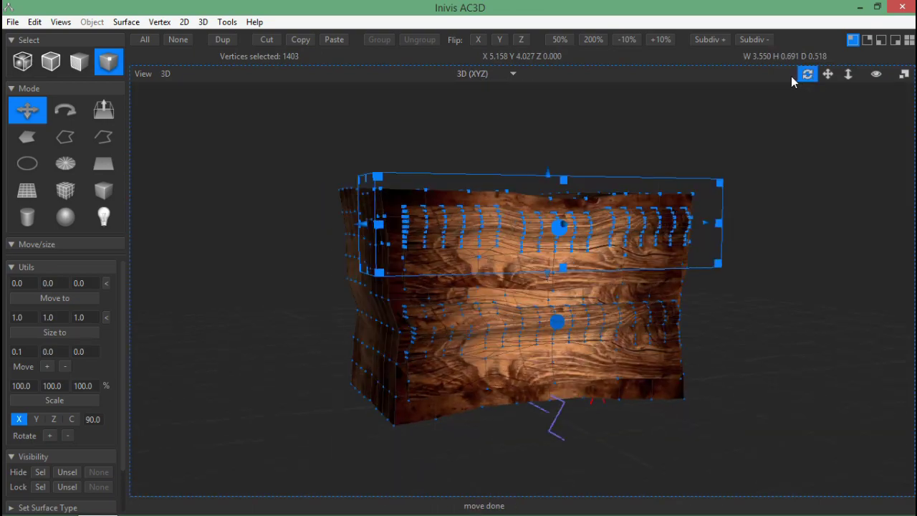
pyautogui.moveTo(793, 81); pyautogui.dragTo(885, 81)
pyautogui.click(876, 74)
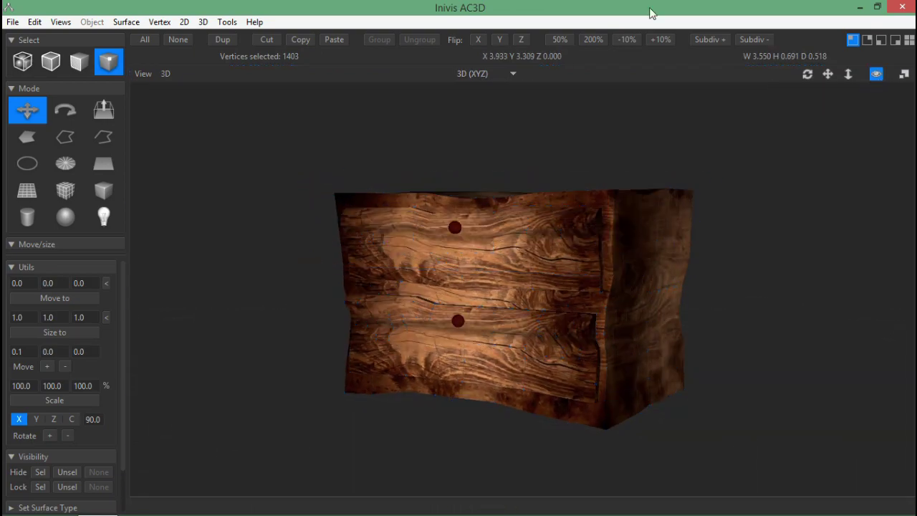
pyautogui.click(876, 75)
pyautogui.moveTo(808, 74); pyautogui.dragTo(518, 72)
# - Return to the front view, select the whole chest and raise it slightly
pyautogui.click(521, 74)
pyautogui.click(475, 89)
pyautogui.hotkey('ctrl', 'a')
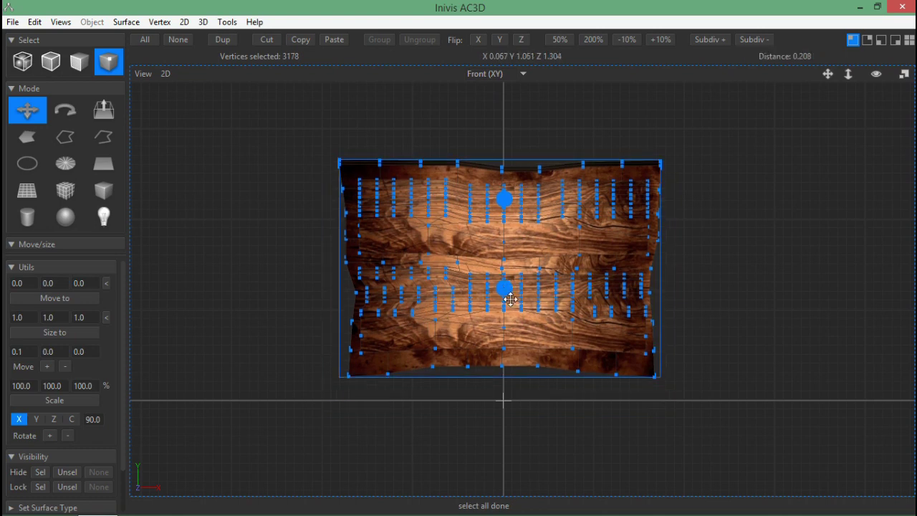
pyautogui.moveTo(510, 300); pyautogui.dragTo(510, 293)
pyautogui.click(104, 190)
# - Draw a small leg box below the chest and apply the texture.png wood texture to it
pyautogui.moveTo(388, 374)
pyautogui.mouseDown()
pyautogui.moveTo(394, 406)
pyautogui.moveTo(486, 387)
pyautogui.mouseUp()
pyautogui.press('s')
pyautogui.press('l')
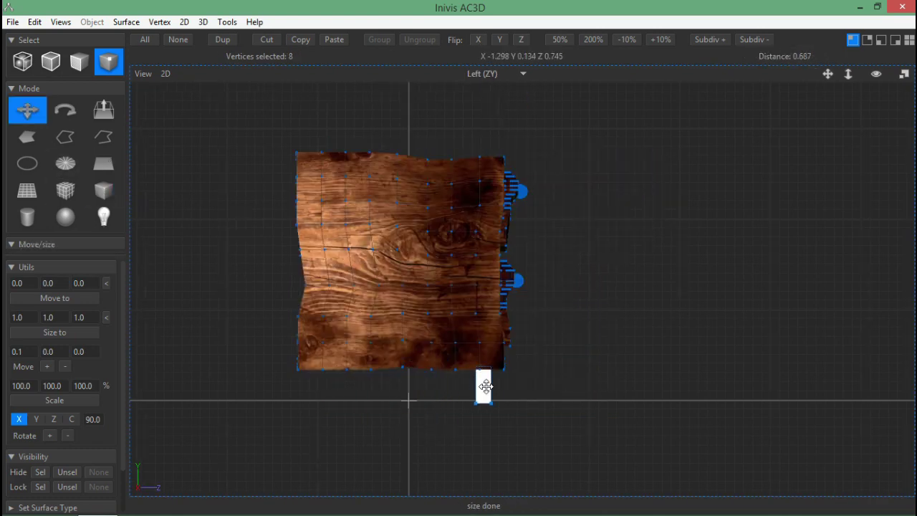
pyautogui.click(468, 387)
pyautogui.click(23, 61)
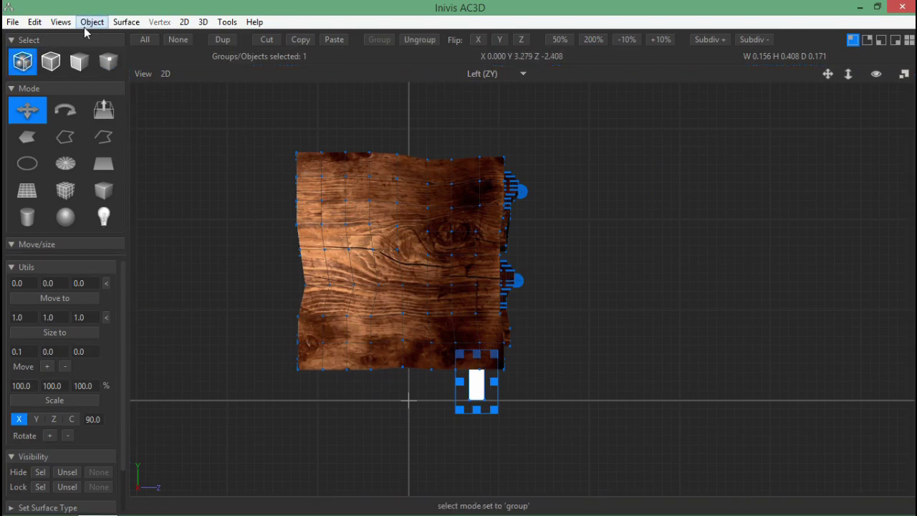
pyautogui.click(92, 22)
pyautogui.click(297, 76)
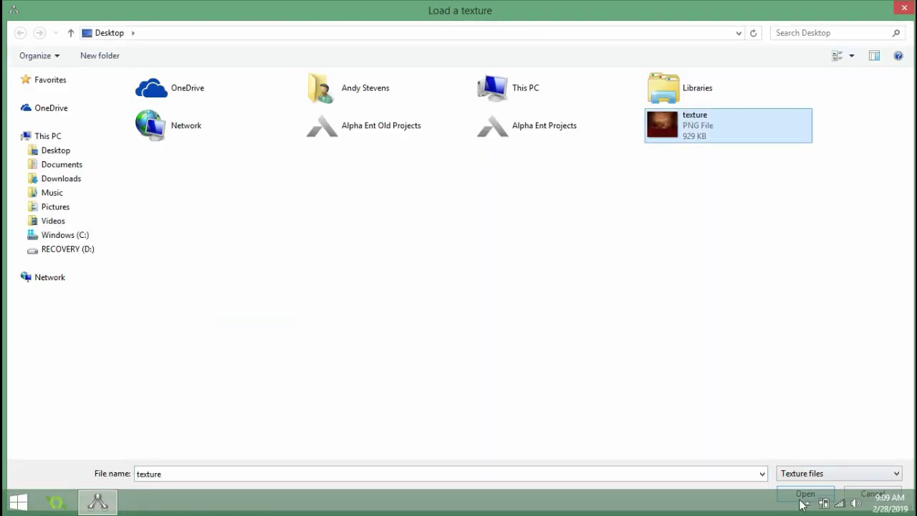
pyautogui.click(804, 493)
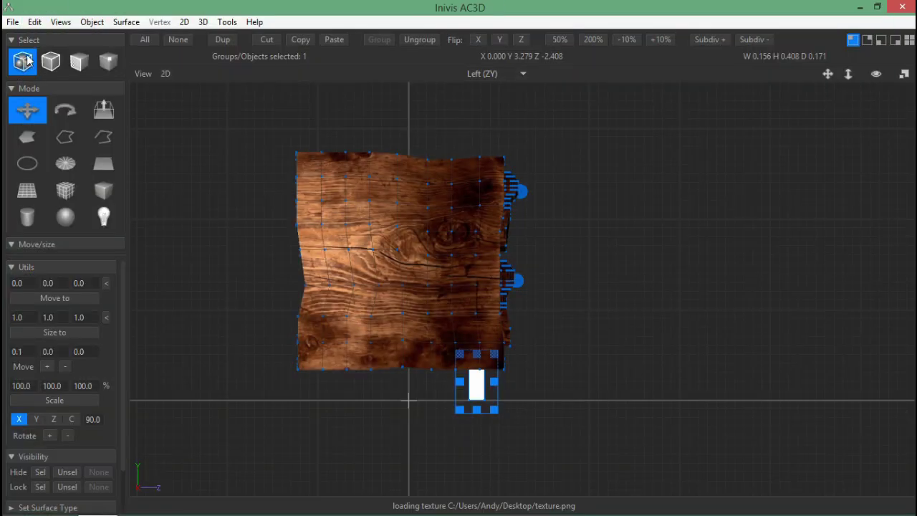
# - Remap the leg's texture spherically and fit its UVs onto the wood area
pyautogui.click(227, 21)
pyautogui.click(248, 92)
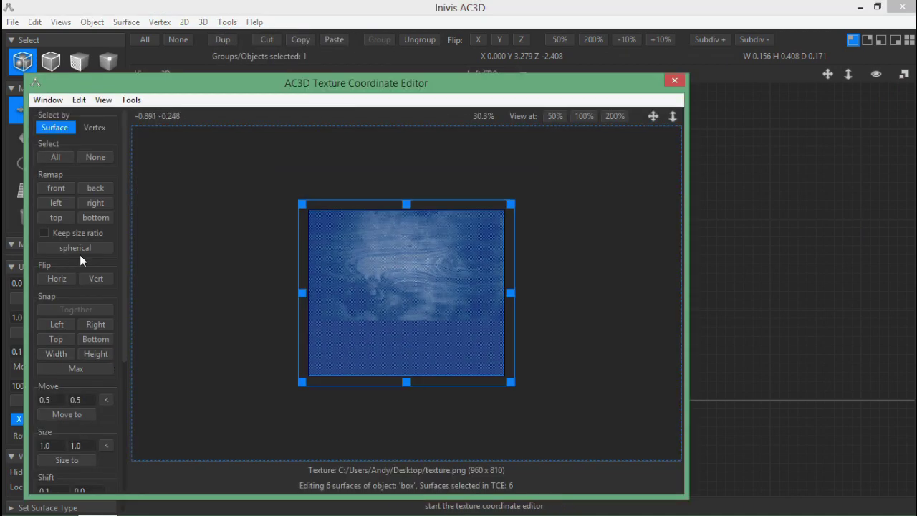
pyautogui.click(80, 251)
pyautogui.moveTo(418, 313)
pyautogui.mouseDown()
pyautogui.moveTo(401, 284)
pyautogui.moveTo(428, 254)
pyautogui.mouseUp()
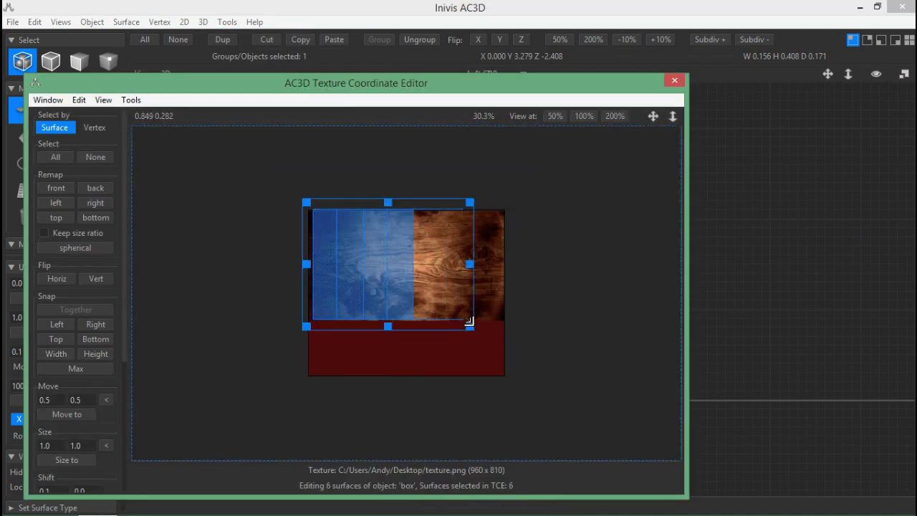
pyautogui.click(413, 250)
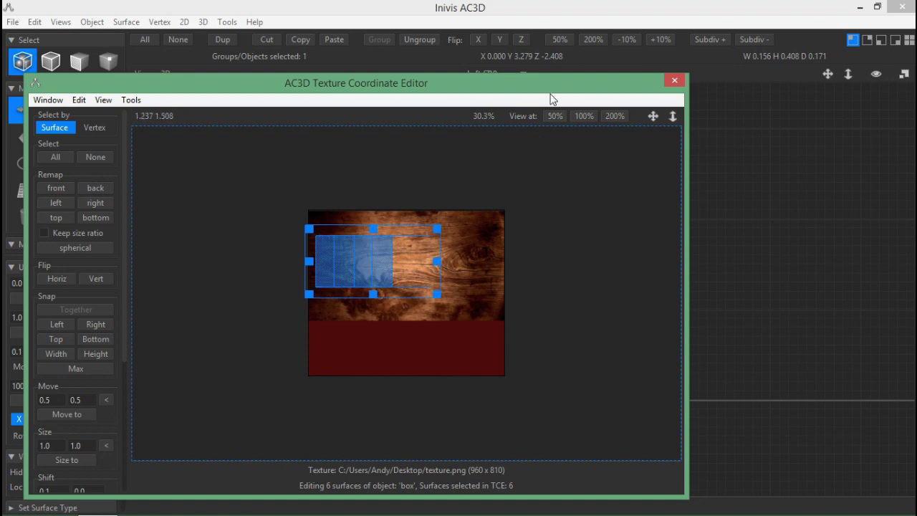
pyautogui.moveTo(549, 87); pyautogui.dragTo(578, 412)
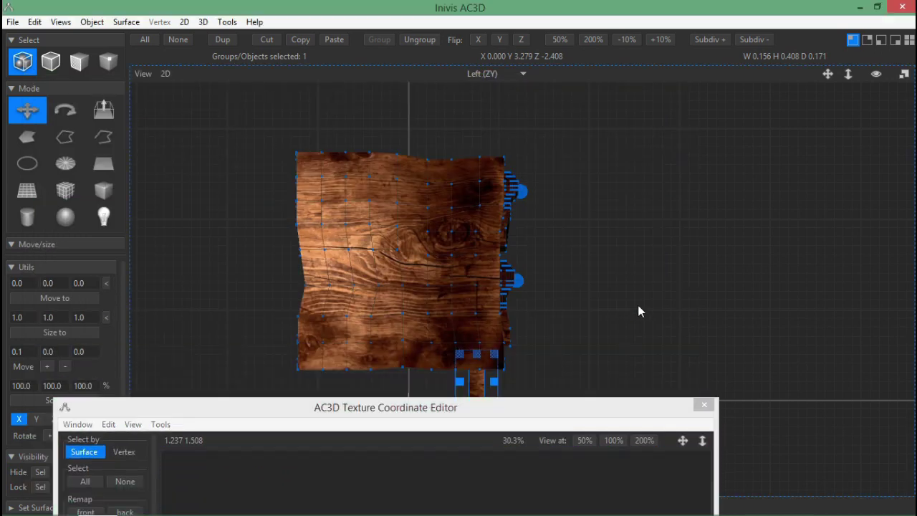
pyautogui.click(695, 407)
# - Inspect the new leg in the 3D view, then return to the front view
pyautogui.click(523, 74)
pyautogui.click(478, 159)
pyautogui.moveTo(808, 74)
pyautogui.mouseDown()
pyautogui.moveTo(822, 93)
pyautogui.moveTo(792, 74)
pyautogui.moveTo(755, 136)
pyautogui.mouseUp()
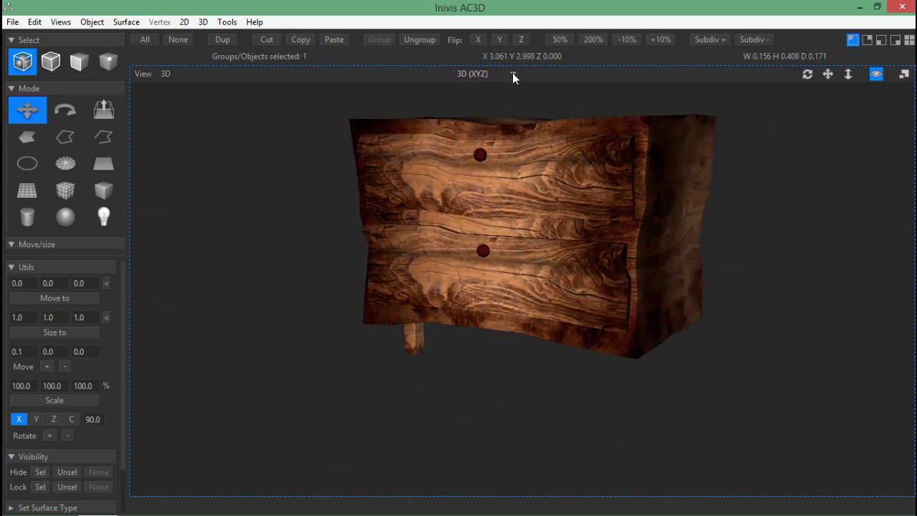
pyautogui.click(513, 74)
pyautogui.click(474, 134)
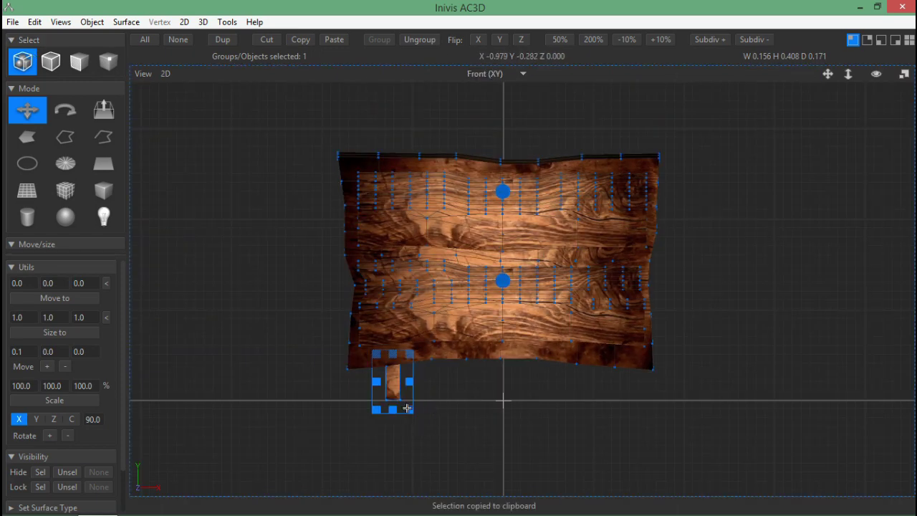
# - Paste a copy of the leg, stretch it taller and move it under the chest's opposite corner
pyautogui.hotkey('ctrl', 'v')
pyautogui.moveTo(559, 380); pyautogui.dragTo(620, 379)
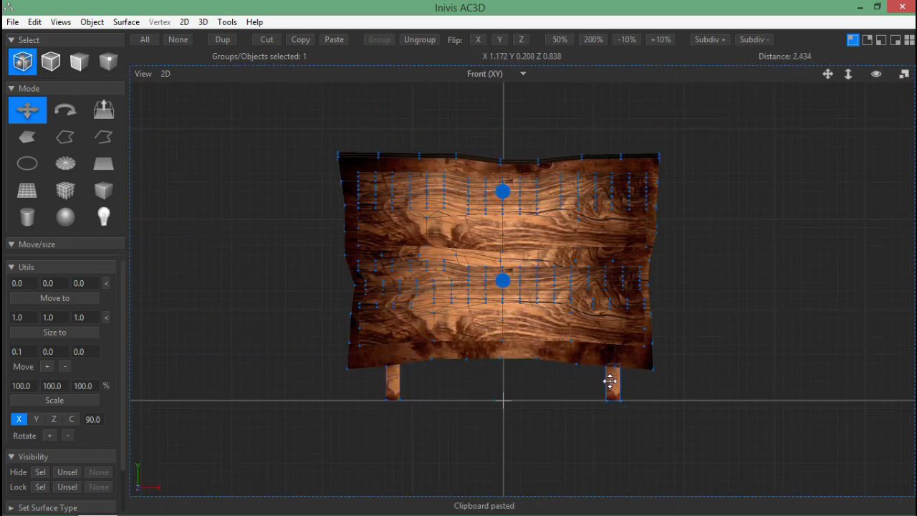
pyautogui.moveTo(601, 387); pyautogui.dragTo(604, 374, button='right')
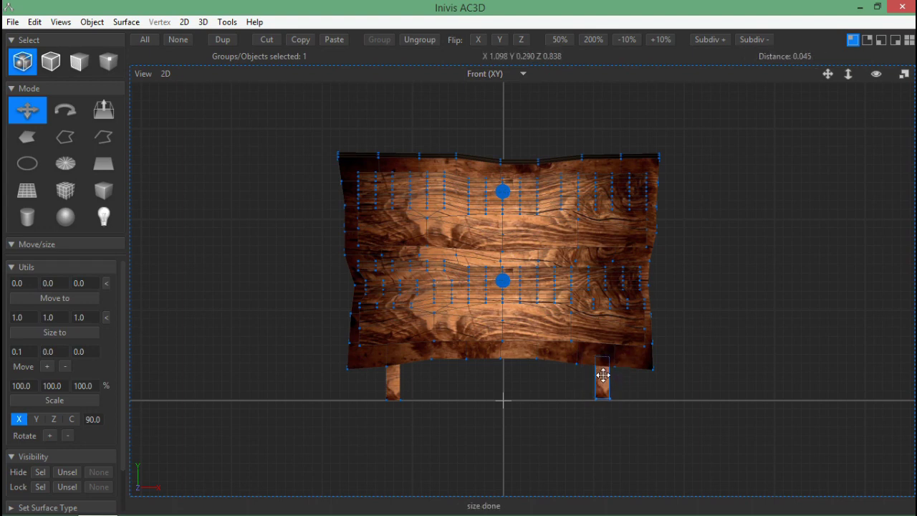
pyautogui.click(607, 377)
pyautogui.scroll(-2, 526, 70)
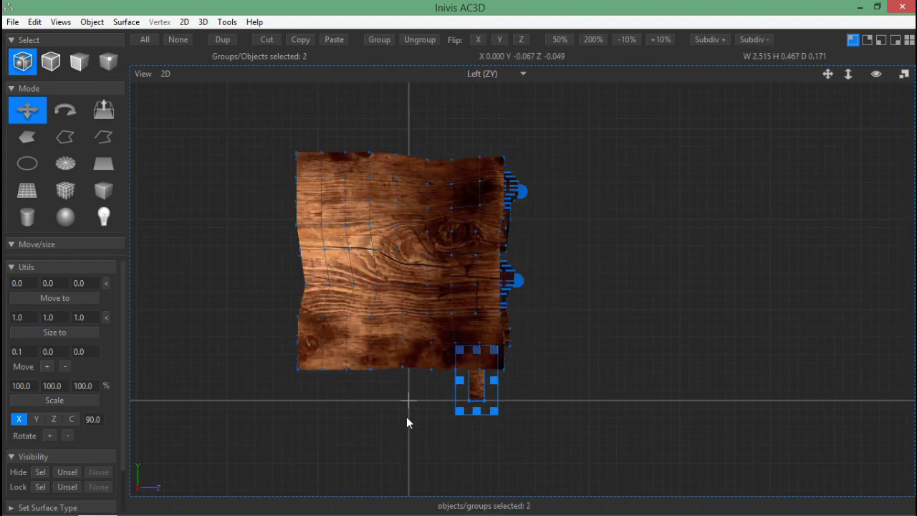
pyautogui.moveTo(466, 387); pyautogui.dragTo(327, 386)
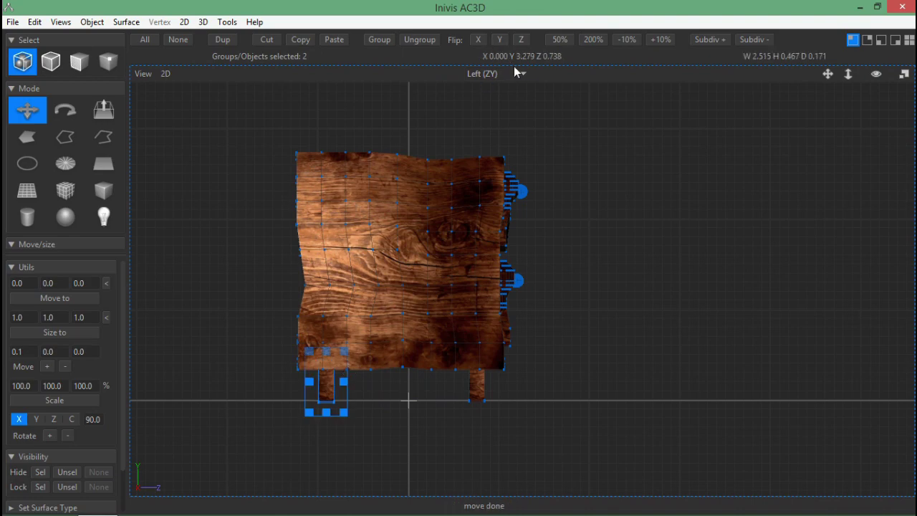
pyautogui.scroll(-2, 514, 69)
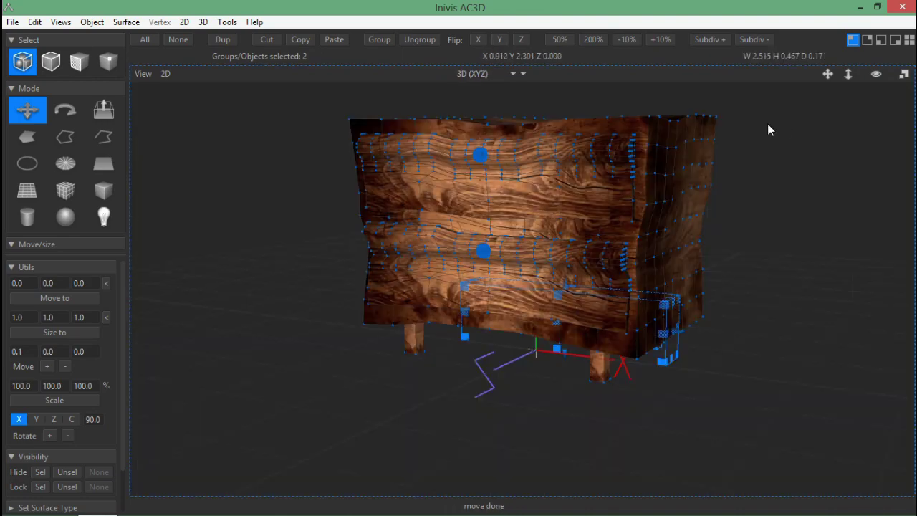
# - Check both wooden legs in the shaded 3D preview
pyautogui.click(876, 74)
pyautogui.moveTo(807, 74)
pyautogui.mouseDown()
pyautogui.moveTo(803, 235)
pyautogui.moveTo(809, 88)
pyautogui.moveTo(850, 91)
pyautogui.mouseUp()
pyautogui.click(876, 74)
pyautogui.click(513, 73)
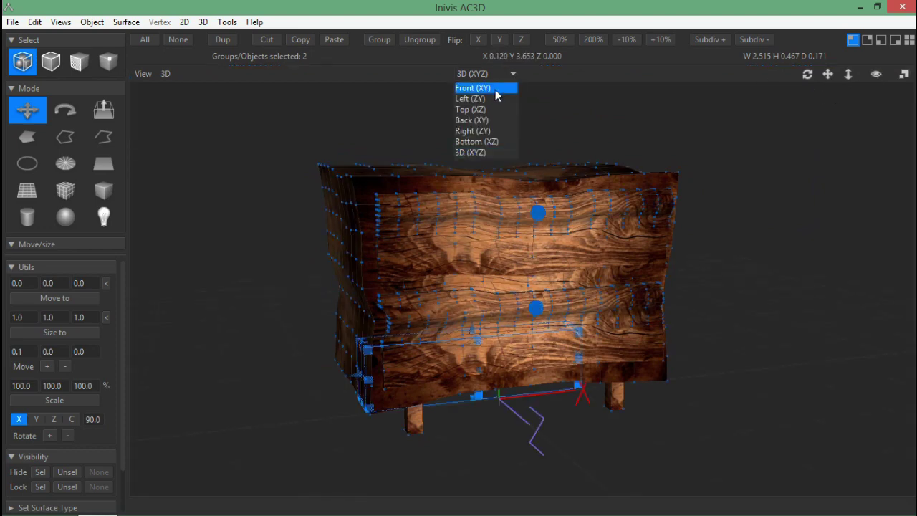
pyautogui.click(495, 90)
pyautogui.click(126, 22)
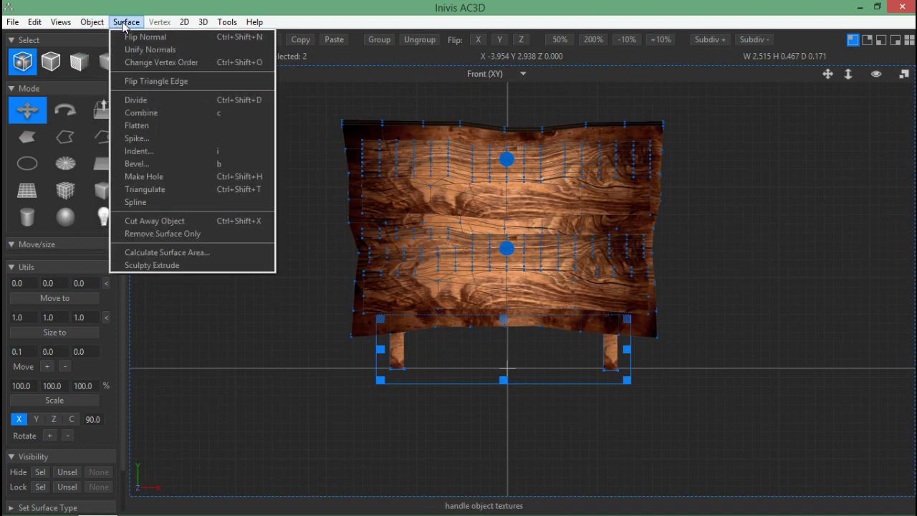
pyautogui.click(440, 422)
pyautogui.click(423, 391)
pyautogui.click(401, 355)
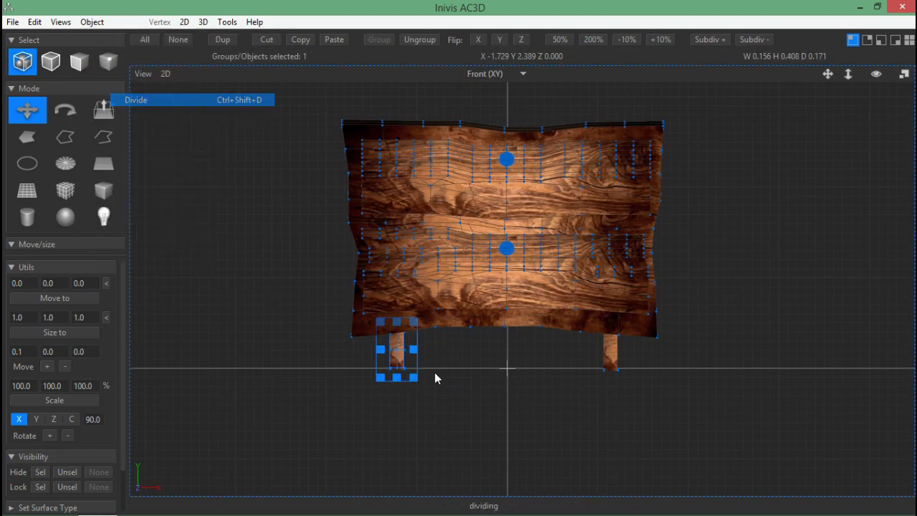
pyautogui.click(434, 377)
pyautogui.scroll(2, 457, 414)
pyautogui.moveTo(456, 414); pyautogui.dragTo(506, 359, button='right')
pyautogui.scroll(2, 480, 354)
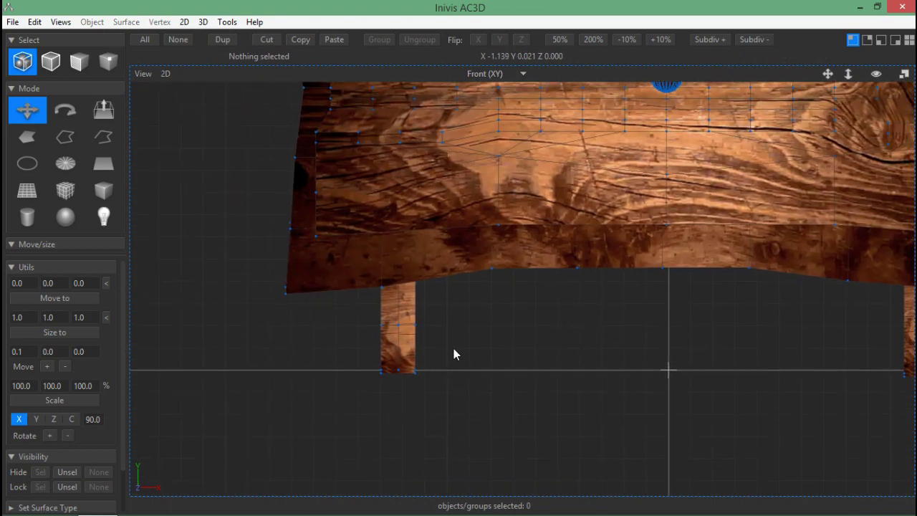
pyautogui.click(522, 73)
pyautogui.click(487, 149)
pyautogui.moveTo(807, 74); pyautogui.dragTo(760, 71)
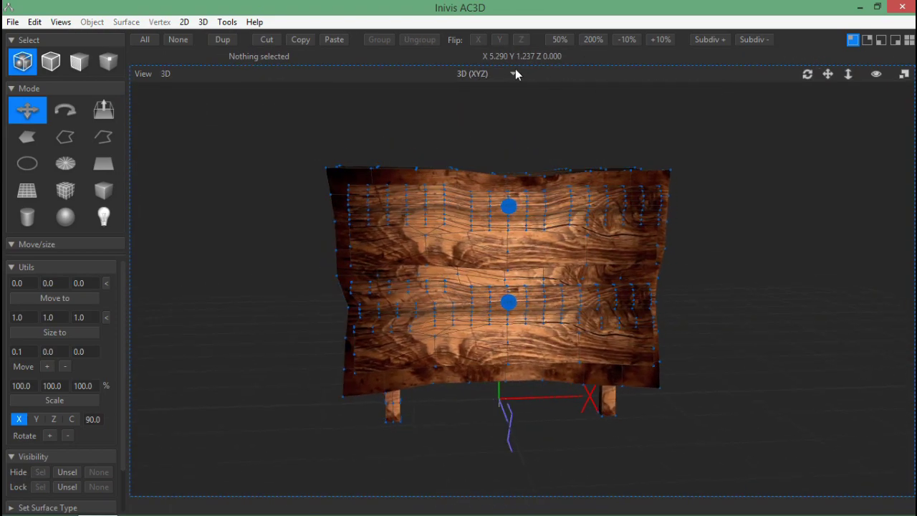
pyautogui.click(515, 74)
pyautogui.click(494, 108)
pyautogui.press('F4')
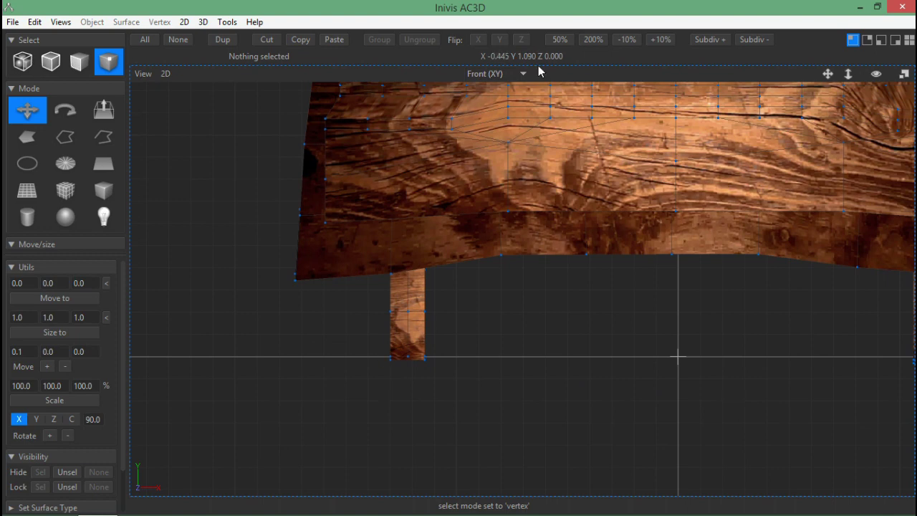
pyautogui.click(530, 73)
pyautogui.click(486, 151)
pyautogui.press('F1')
pyautogui.hotkey('ctrl', 'z')
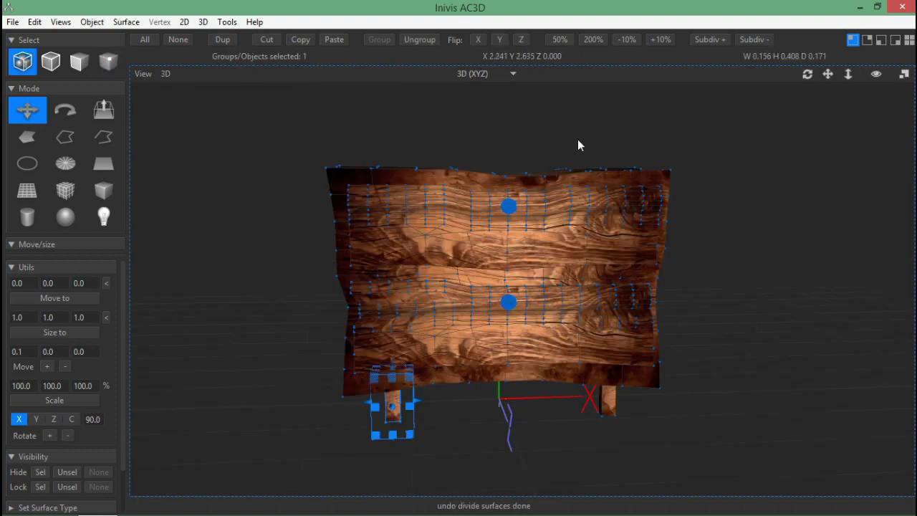
pyautogui.click(513, 73)
pyautogui.click(471, 86)
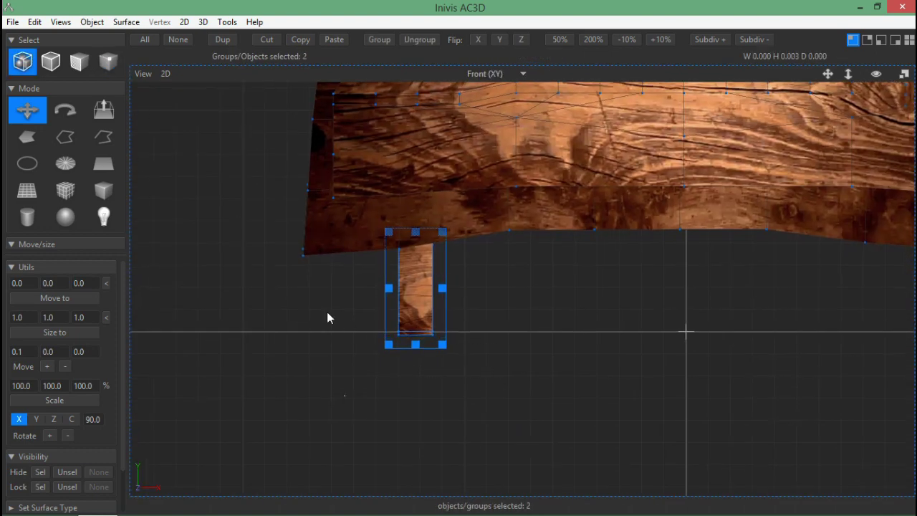
# - In the front view, select the bottom vertices of two legs and scale them inward to taper them
pyautogui.click(327, 318)
pyautogui.click(108, 62)
pyautogui.moveTo(495, 361); pyautogui.dragTo(359, 322)
pyautogui.moveTo(442, 332); pyautogui.dragTo(427, 335)
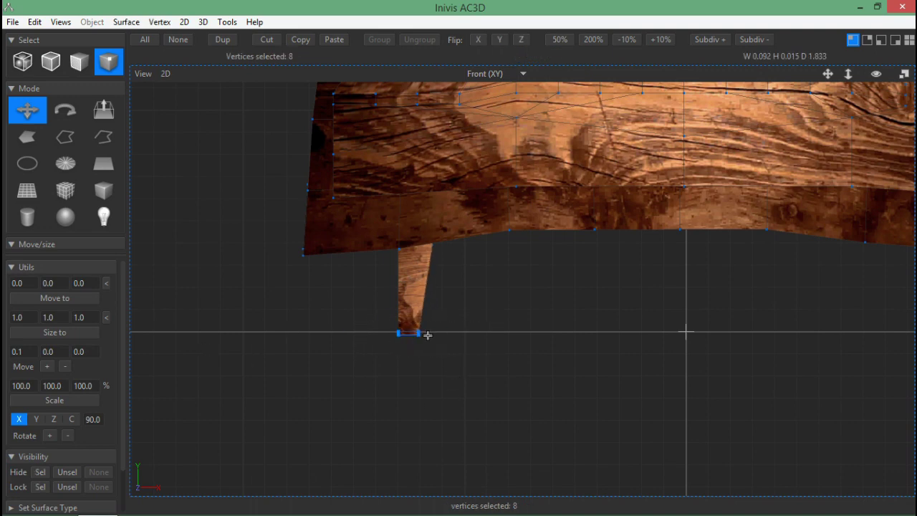
pyautogui.moveTo(427, 335); pyautogui.dragTo(219, 262, button='right')
pyautogui.moveTo(389, 263); pyautogui.dragTo(559, 372)
pyautogui.moveTo(438, 299); pyautogui.dragTo(448, 300)
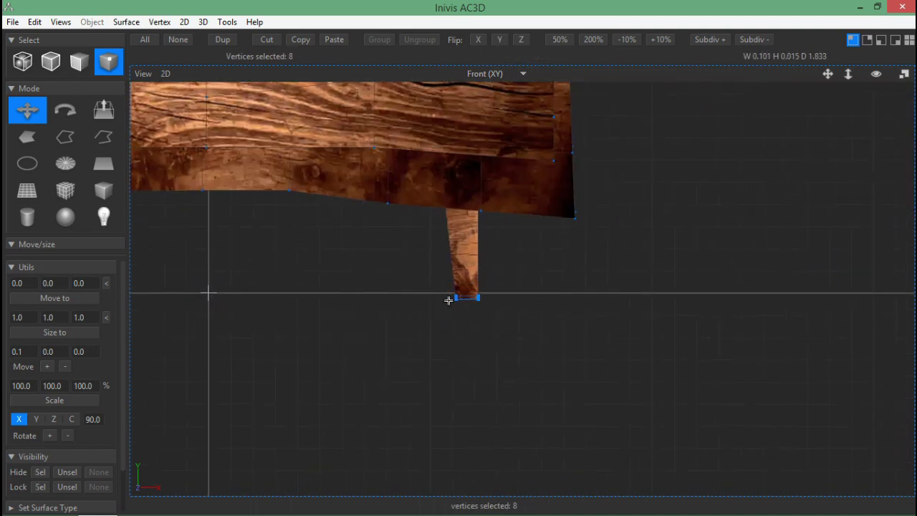
# - In the left side view, taper the right leg's bottom and select the other leg's bottom vertices
pyautogui.click(528, 73)
pyautogui.click(487, 111)
pyautogui.moveTo(629, 317); pyautogui.dragTo(529, 260)
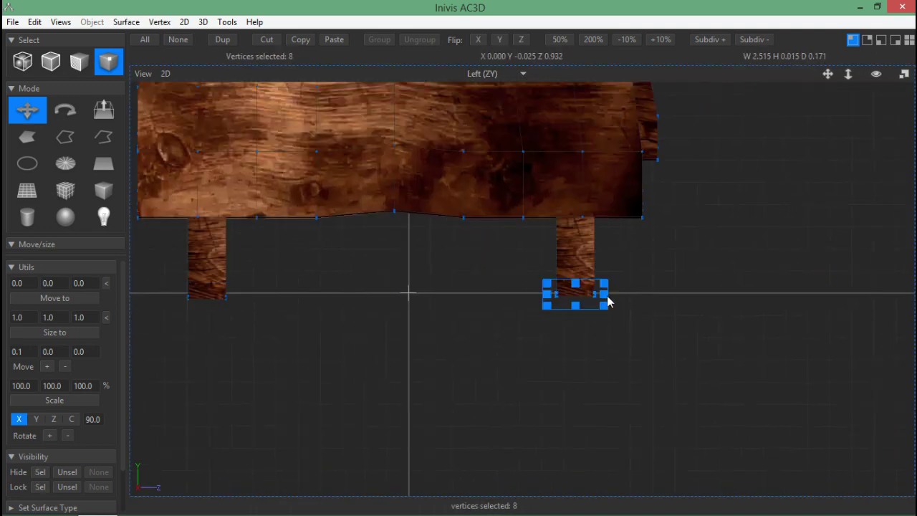
pyautogui.moveTo(606, 302); pyautogui.dragTo(583, 293)
pyautogui.moveTo(584, 293); pyautogui.dragTo(654, 290, button='right')
pyautogui.moveTo(347, 331); pyautogui.dragTo(240, 274)
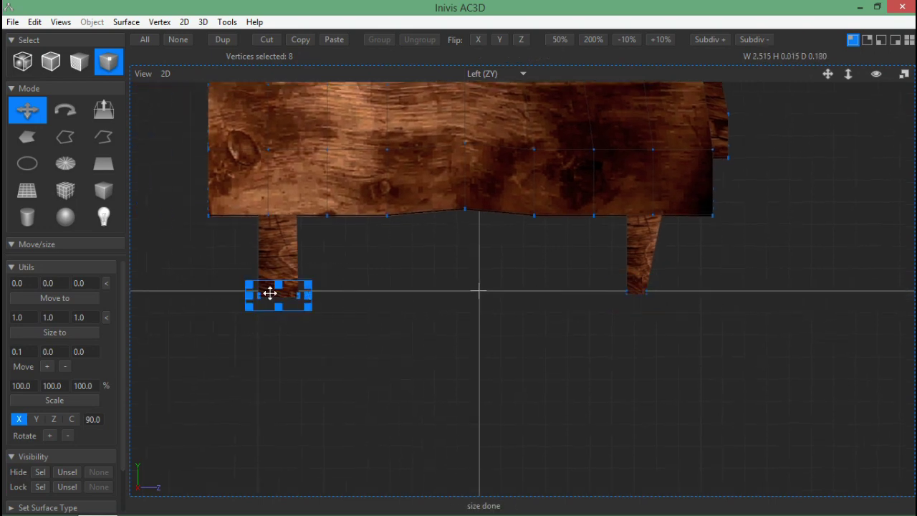
# - Preview the tapered legs in 3D perspective with vertex markers hidden, orbiting the chest
pyautogui.click(501, 73)
pyautogui.click(485, 152)
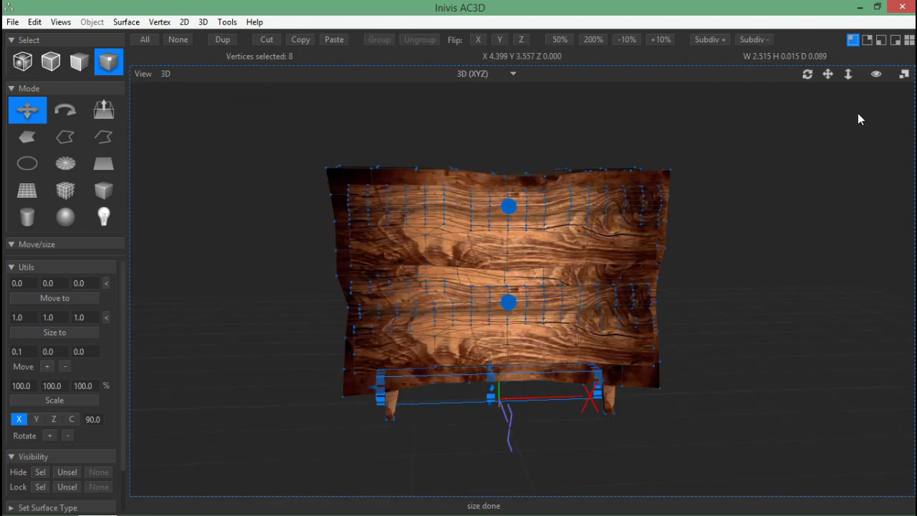
pyautogui.click(876, 74)
pyautogui.moveTo(807, 74); pyautogui.dragTo(580, 81)
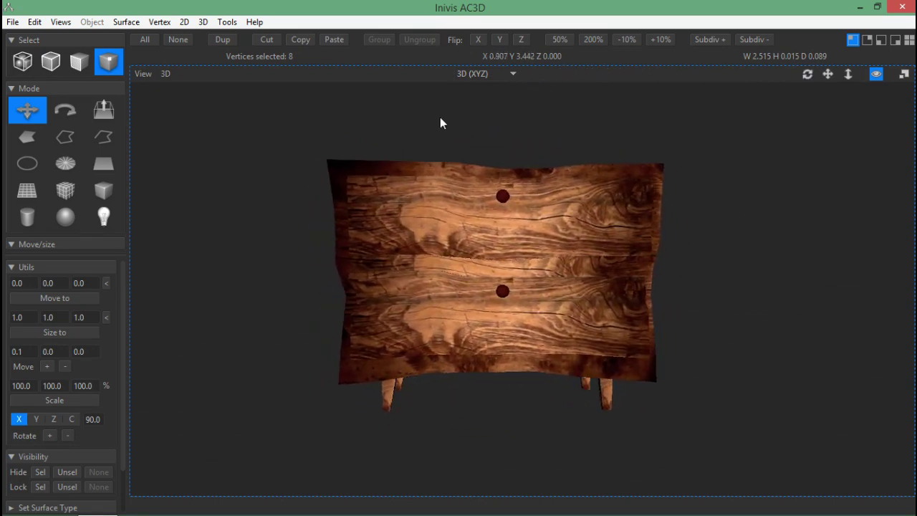
# - Inspect the legs in the front view, then return to an angled 3D perspective
pyautogui.click(513, 73)
pyautogui.click(495, 86)
pyautogui.scroll(-2, 717, 283)
pyautogui.scroll(-3, 774, 283)
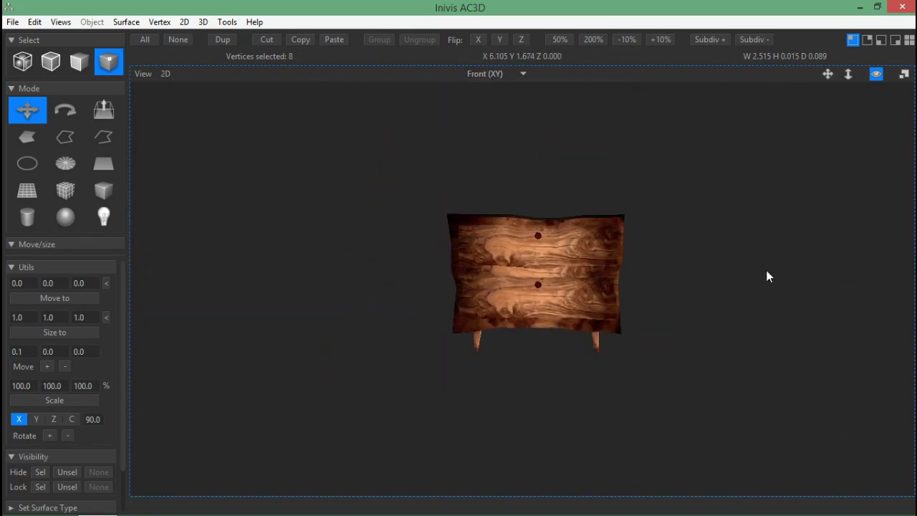
pyautogui.scroll(3, 767, 277)
pyautogui.click(523, 73)
pyautogui.click(484, 152)
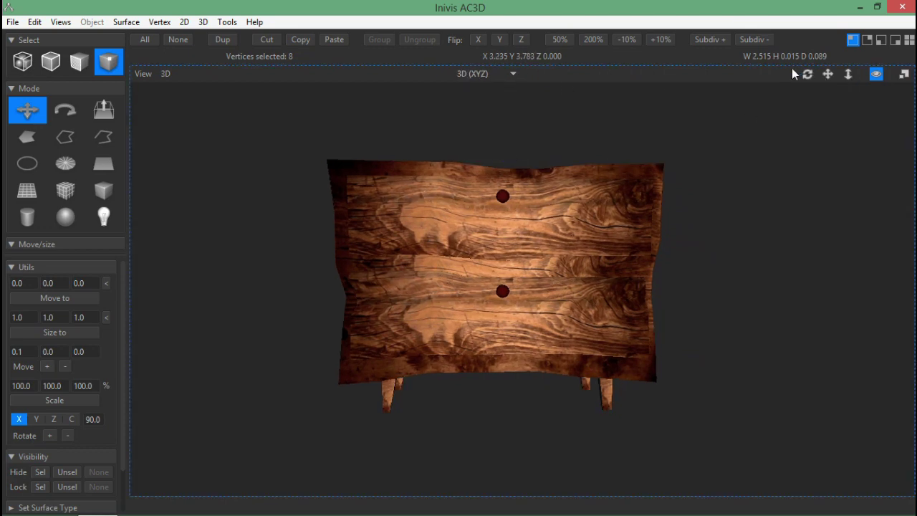
pyautogui.moveTo(808, 74)
pyautogui.mouseDown()
pyautogui.moveTo(747, 82)
pyautogui.moveTo(884, 80)
pyautogui.mouseUp()
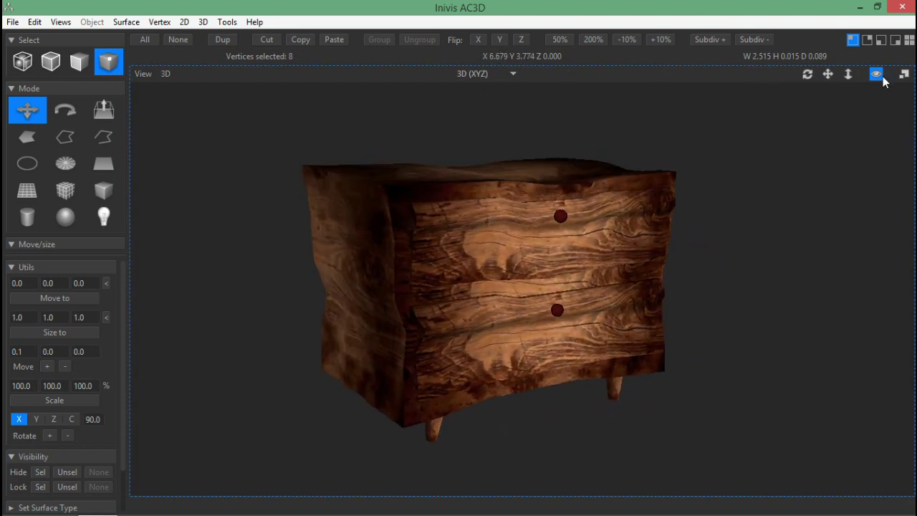
# - Select the whole chest and reduce its vertices to 90%
pyautogui.click(145, 39)
pyautogui.click(61, 22)
pyautogui.click(22, 62)
pyautogui.click(92, 22)
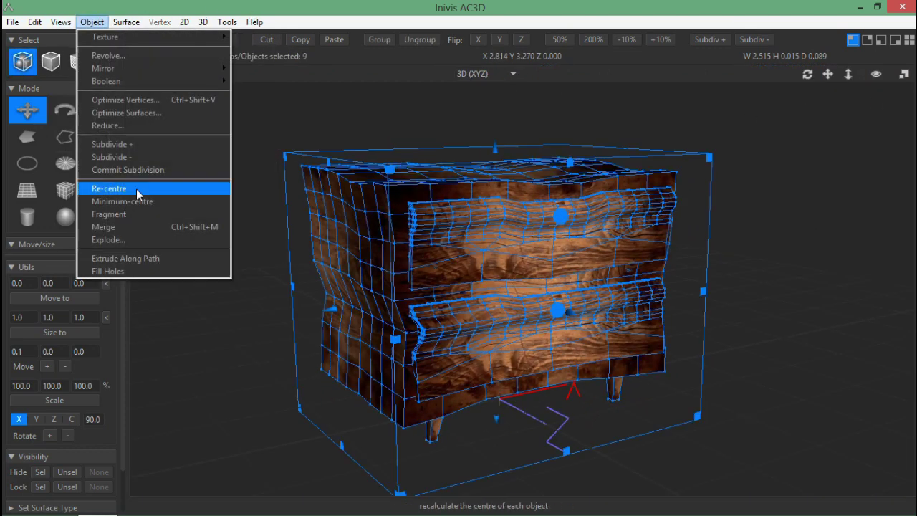
pyautogui.click(108, 126)
pyautogui.write('90')
pyautogui.click(465, 286)
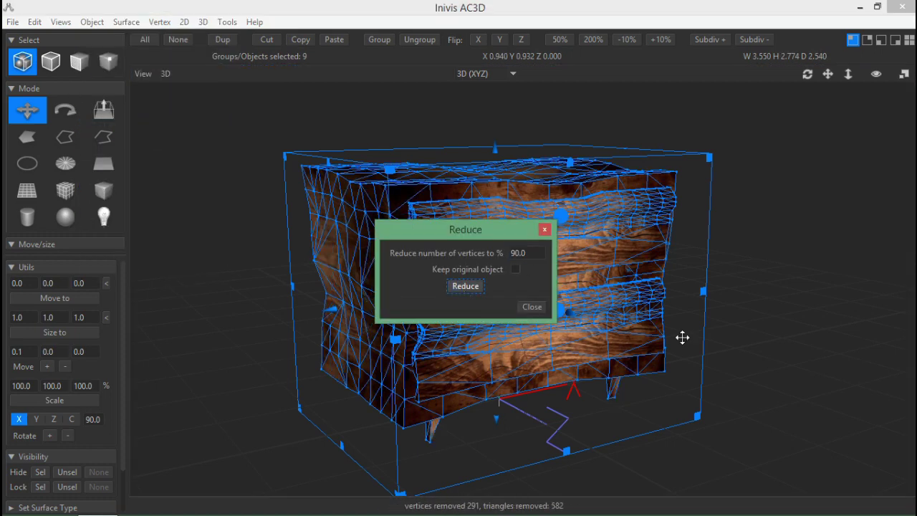
pyautogui.click(545, 229)
# - Try deselecting the legs in the front view, undoing the selection change and reduction
pyautogui.moveTo(808, 73); pyautogui.dragTo(822, 129)
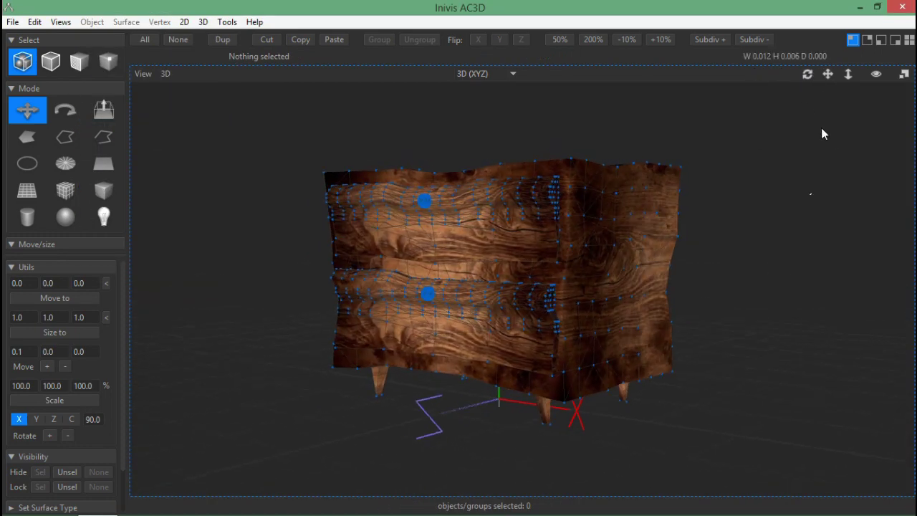
pyautogui.hotkey('ctrl', 'a')
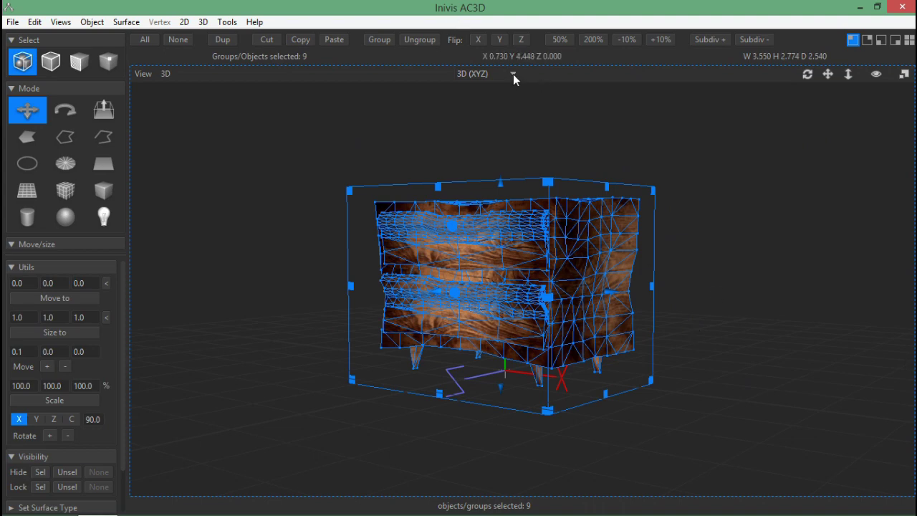
pyautogui.click(514, 74)
pyautogui.moveTo(475, 419); pyautogui.dragTo(387, 397, button='right')
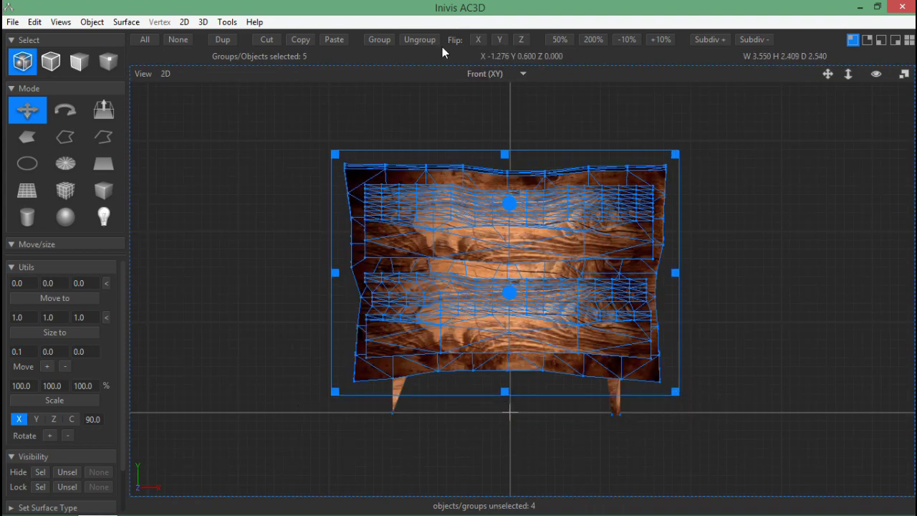
pyautogui.hotkey('ctrl', 'z')
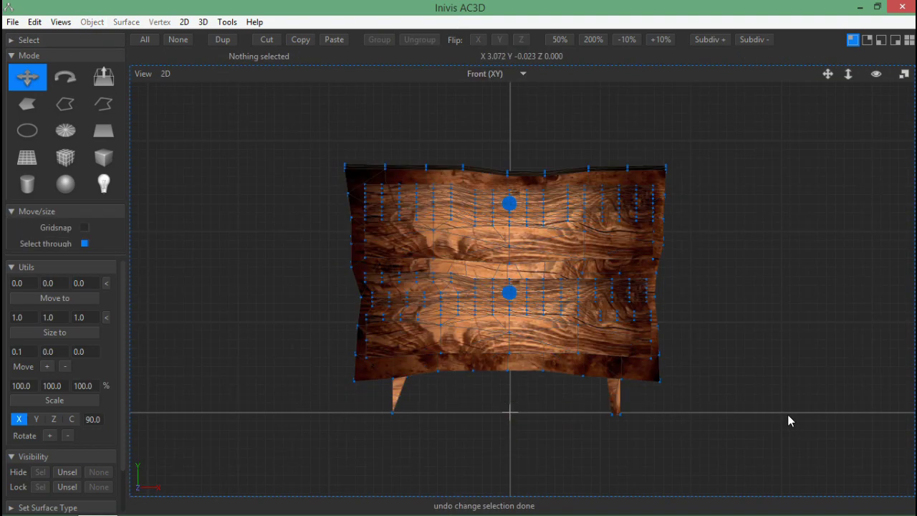
pyautogui.hotkey('ctrl', 'z')
pyautogui.hotkey('ctrl', 'z')
pyautogui.hotkey('ctrl', 'y')
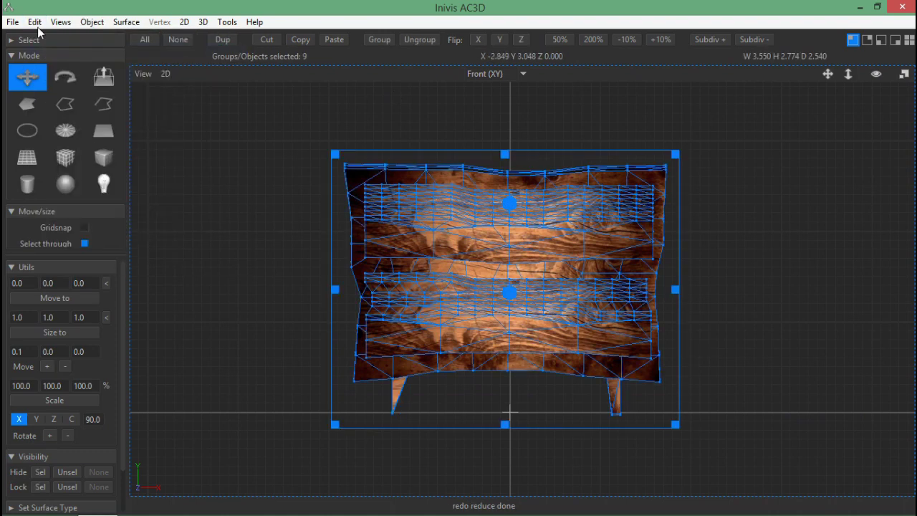
pyautogui.hotkey('ctrl', 'z')
# - Keep only the chest body selected and apply the 90% reduction five times
pyautogui.hotkey('ctrl', 'a')
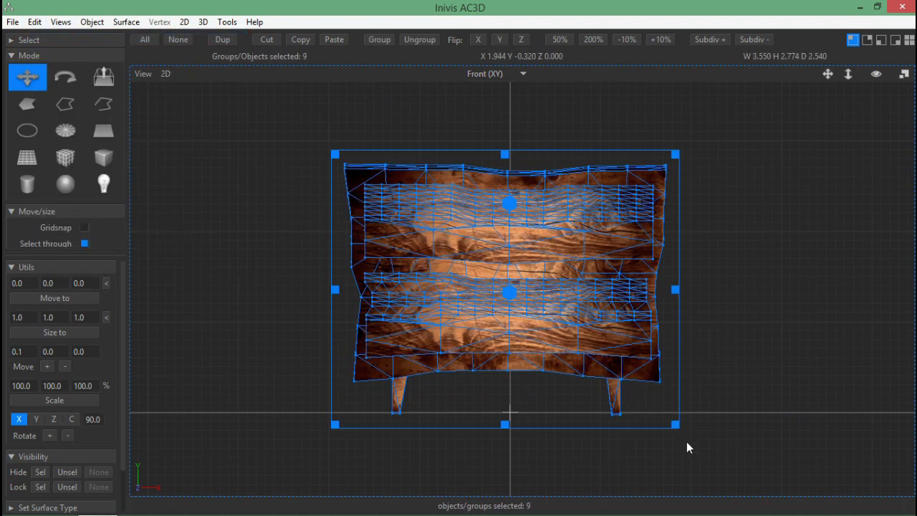
pyautogui.moveTo(686, 448); pyautogui.dragTo(366, 381, button='right')
pyautogui.click(92, 22)
pyautogui.click(100, 126)
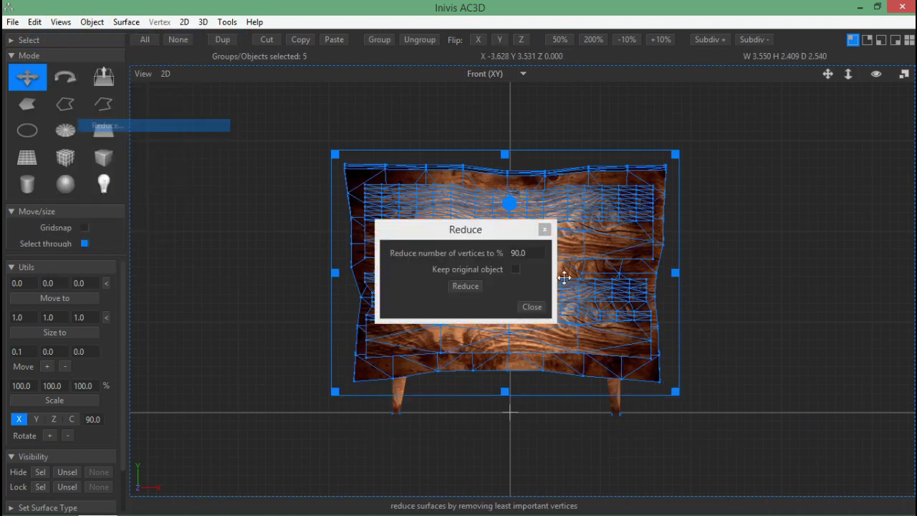
pyautogui.click(466, 286)
pyautogui.click(463, 286)
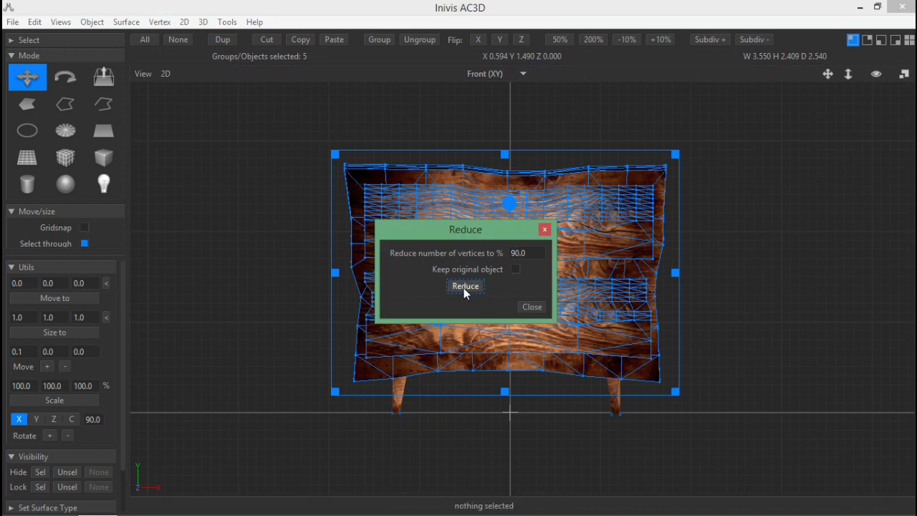
pyautogui.click(464, 287)
pyautogui.click(464, 286)
pyautogui.click(464, 287)
pyautogui.click(532, 307)
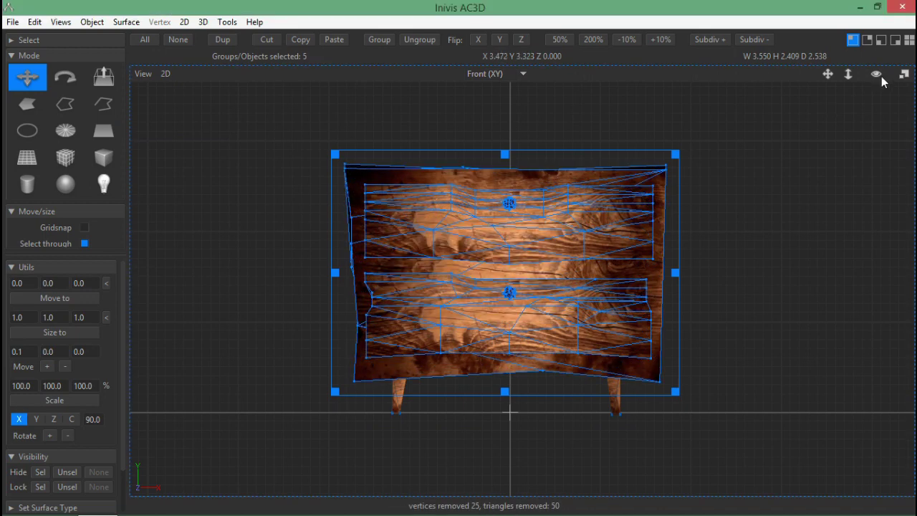
# - Hide the selection and show the finished chest auto-rotating in 3D perspective
pyautogui.click(876, 73)
pyautogui.click(494, 74)
pyautogui.click(473, 151)
pyautogui.click(808, 74)
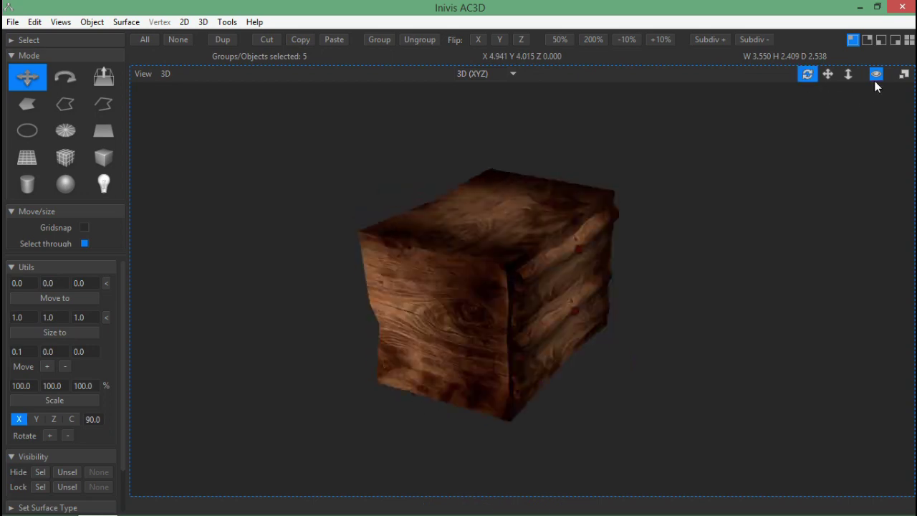